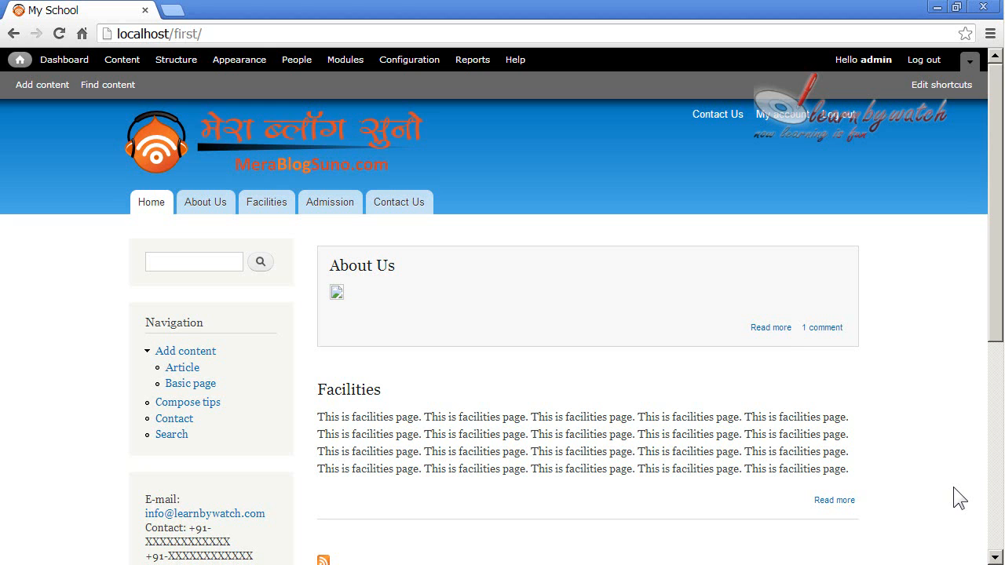
Enable the core Blog module on the Modules page and save the configuration
click(351, 67)
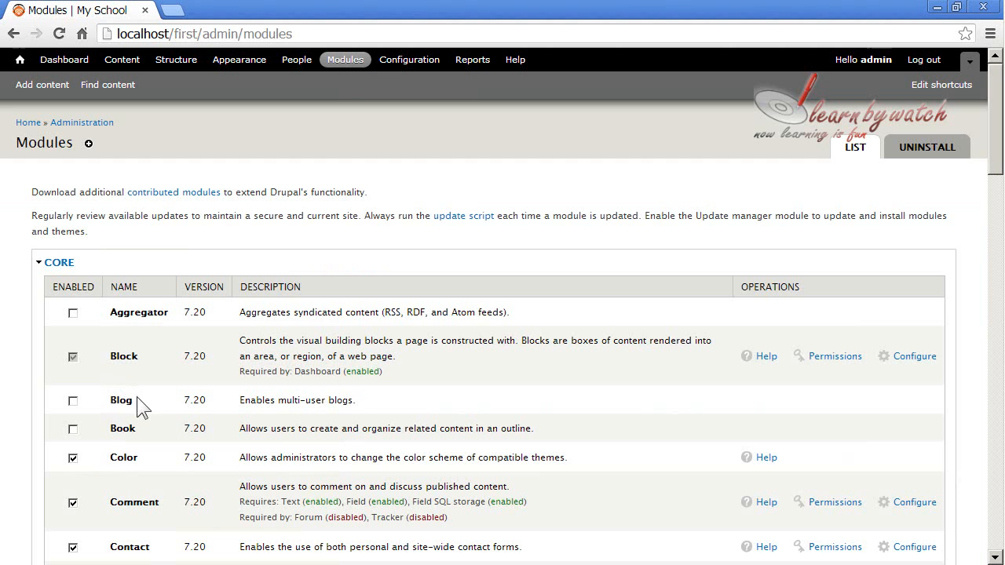
scroll(118, 401, down, 20)
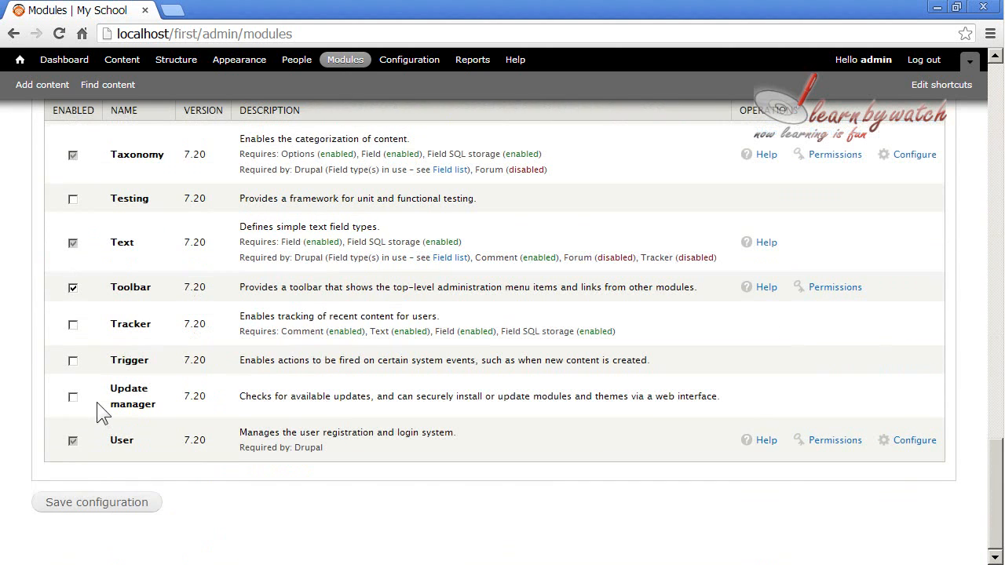
click(95, 504)
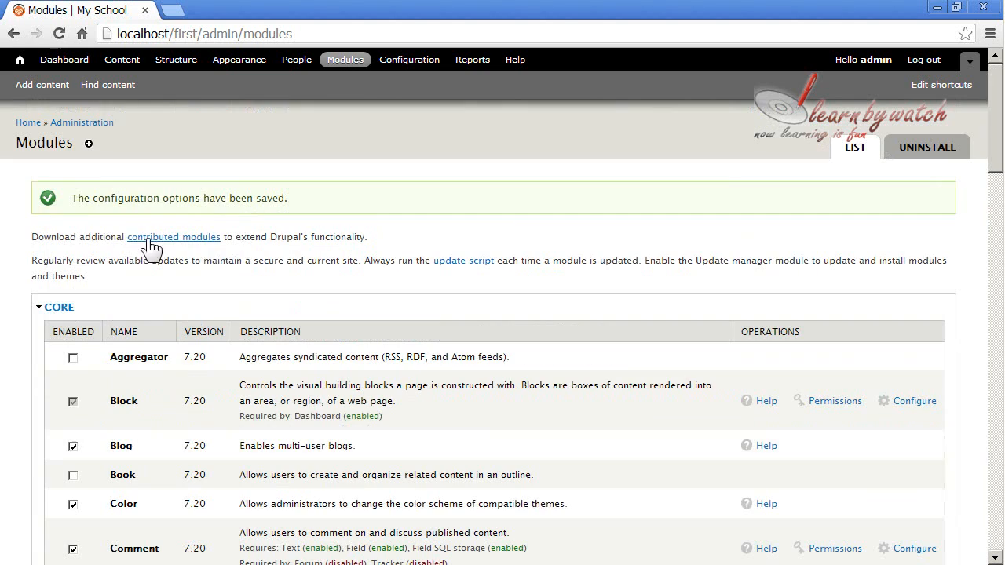
drag(72, 199, 295, 193)
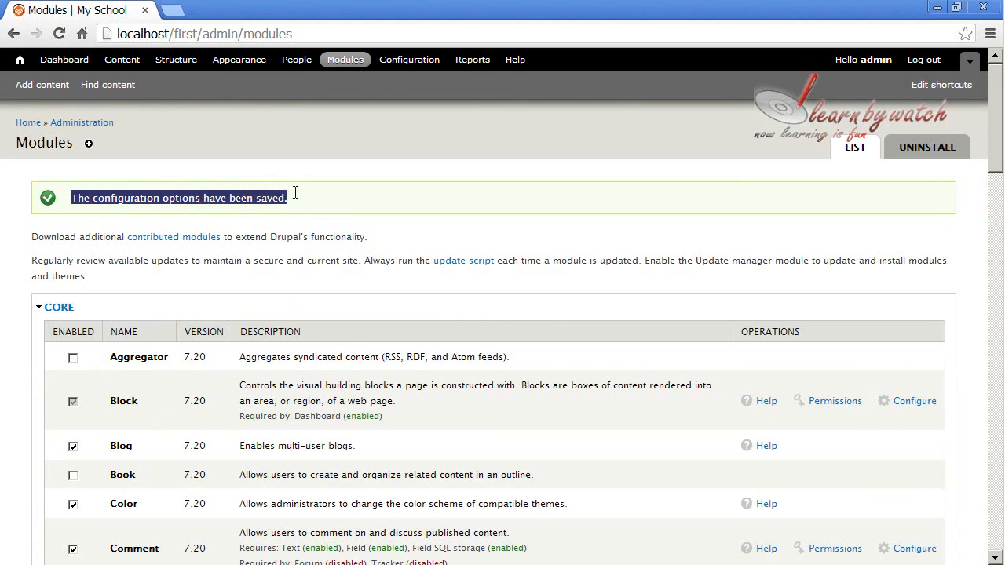
click(330, 202)
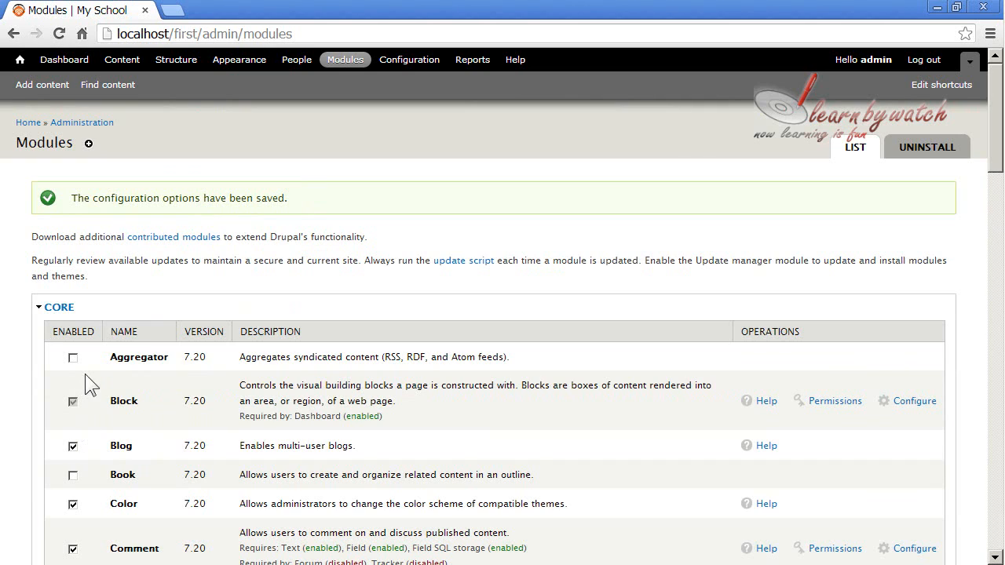
Go to the site's home page and start adding new content of the Blog entry type
click(20, 61)
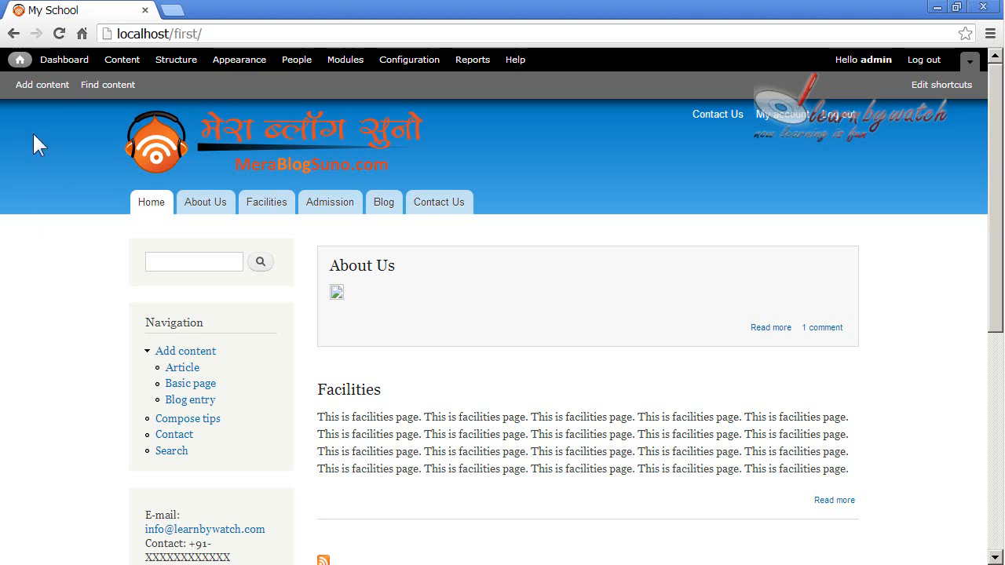
click(44, 88)
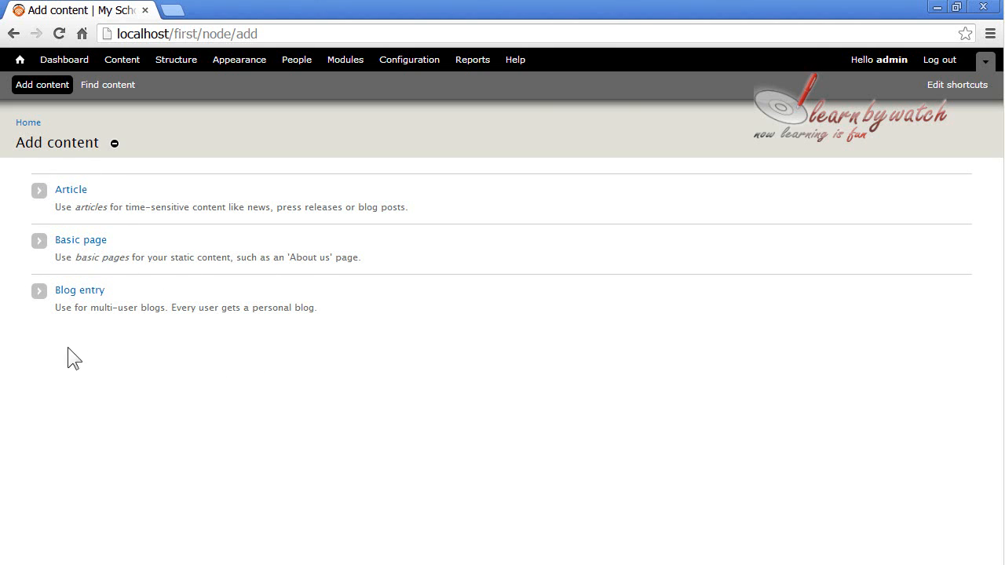
drag(61, 307, 322, 310)
click(336, 310)
drag(88, 305, 167, 313)
click(199, 312)
click(73, 296)
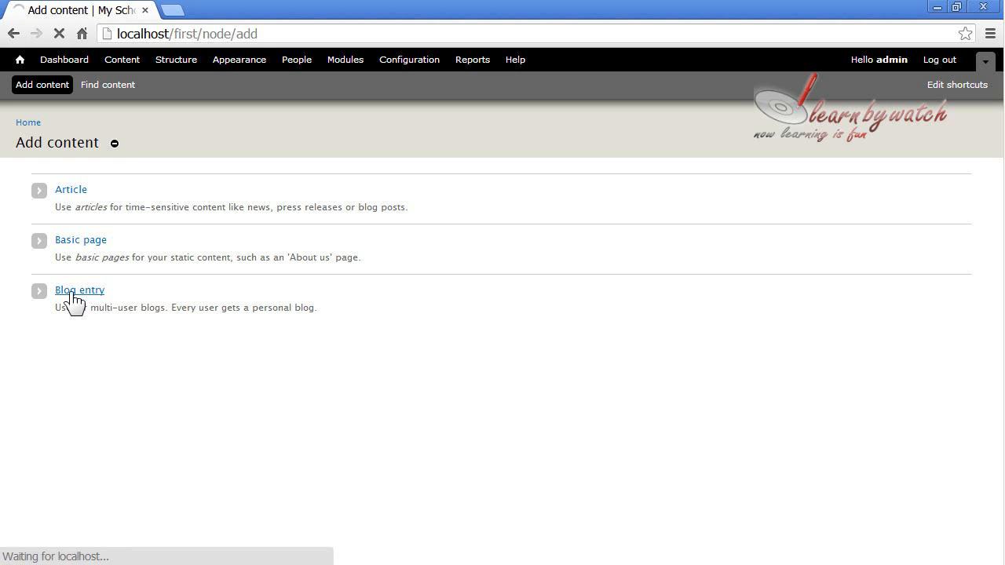
Title the new blog entry "This is my first blog"
click(196, 208)
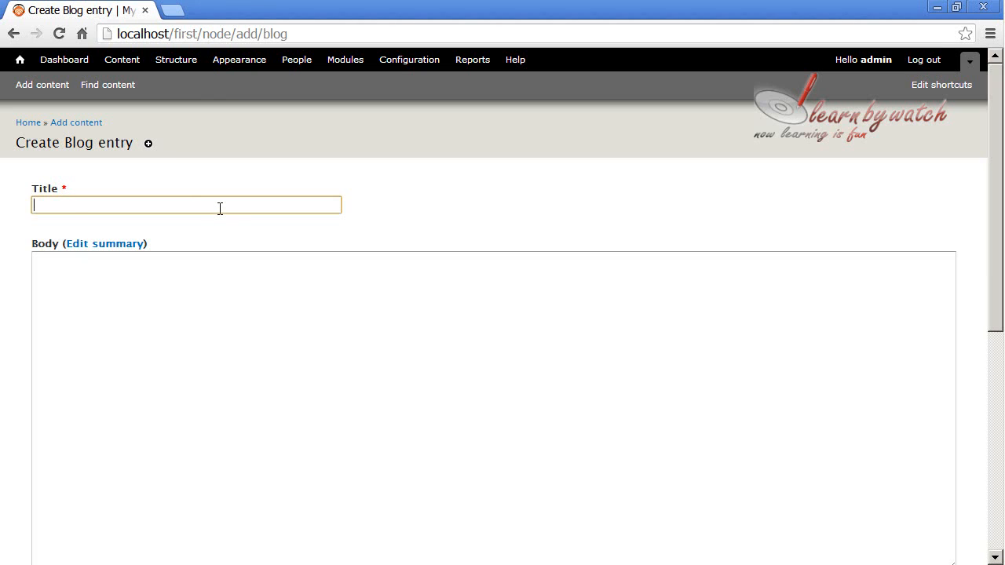
text(Th)
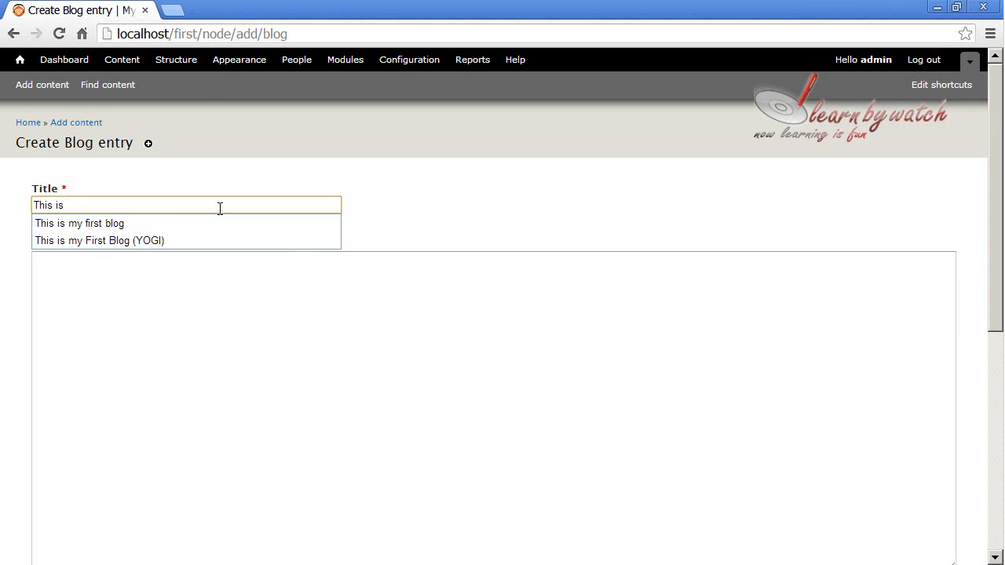
text(is is)
key(Down)
key(Return)
Fill the entry's body with two paragraphs that repeat the sentence "This is my first blog."
click(205, 280)
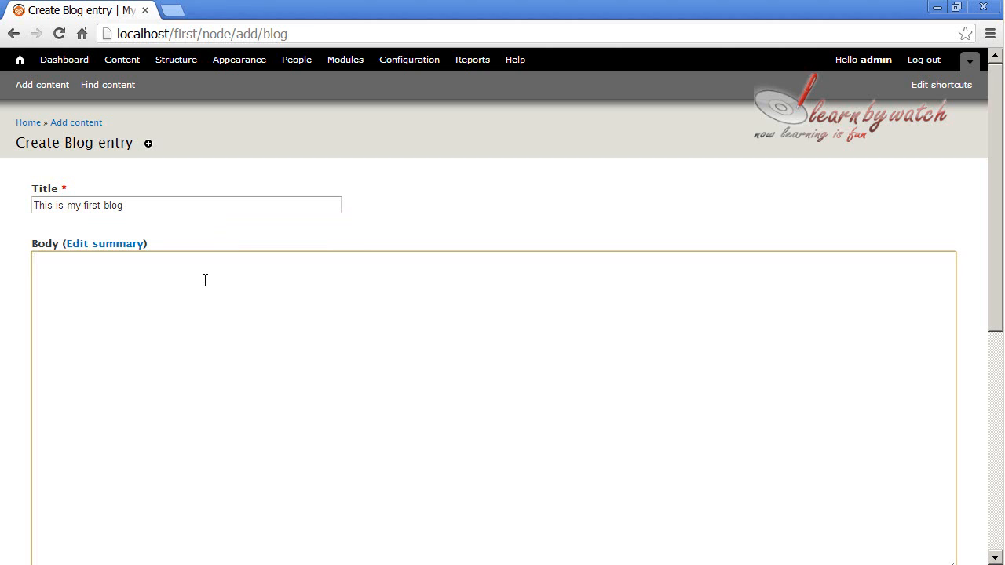
text(This is my first blog)
key(ctrl+a)
key(ctrl+c)
key(ctrl+v)
key(ctrl+v)
key(ctrl+v)
key(ctrl+v)
key(ctrl+v)
key(ctrl+v)
key(ctrl+v)
key(ctrl+v)
key(ctrl+v)
key(ctrl+v)
key(ctrl+v)
key(ctrl+v)
key(ctrl+v)
key(ctrl+v)
key(ctrl+v)
key(ctrl+v)
key(ctrl+v)
key(ctrl+v)
key(ctrl+v)
key(ctrl+v)
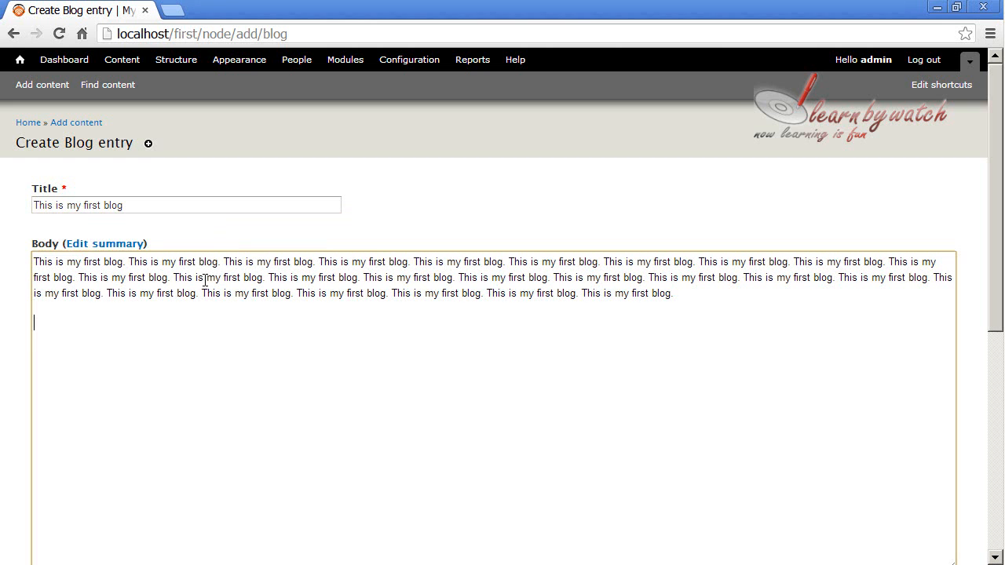
key(ctrl+v)
key(ctrl+v)
key(ctrl+v)
key(ctrl+v)
key(ctrl+v)
key(ctrl+v)
key(ctrl+v)
key(ctrl+v)
key(ctrl+v)
key(ctrl+v)
key(ctrl+v)
key(ctrl+v)
key(ctrl+v)
key(ctrl+v)
key(ctrl+v)
key(ctrl+v)
key(ctrl+v)
key(ctrl+v)
key(ctrl+v)
key(ctrl+v)
key(Return)
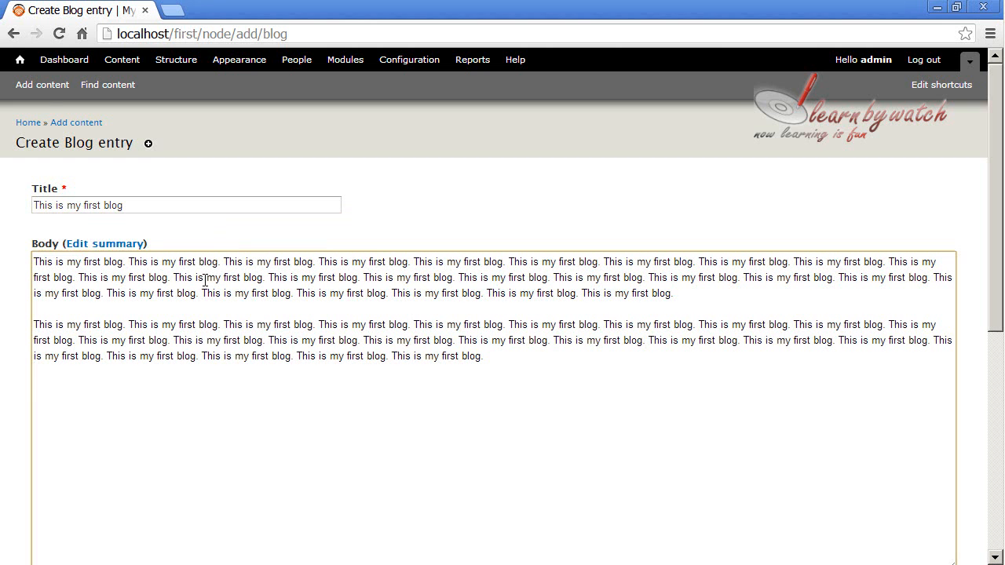
Set the text format of the entry's body to Full HTML
scroll(54, 310, down, 3)
click(183, 361)
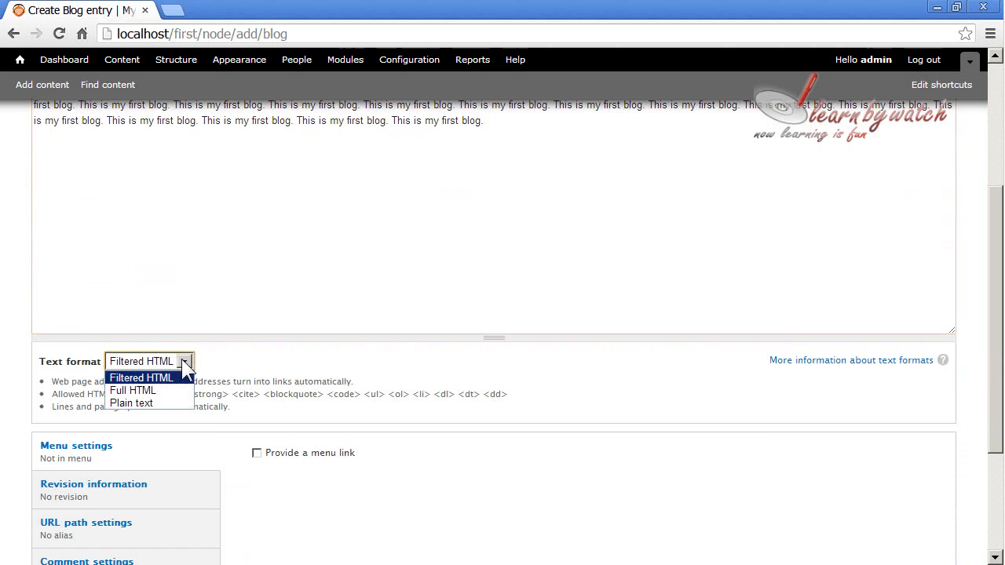
click(154, 392)
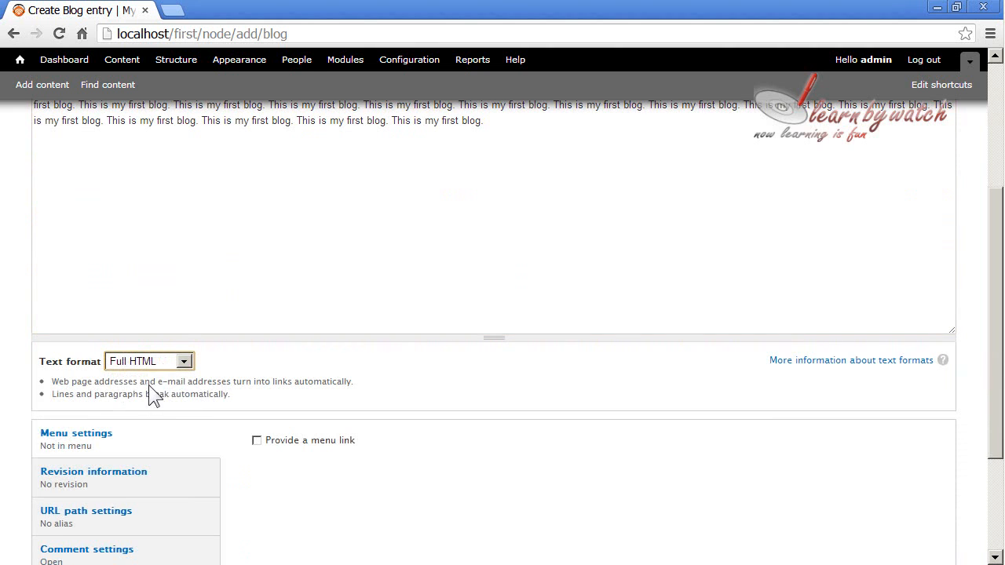
Wrap the first sentence of the body in <strong> and </strong> tags
scroll(149, 386, up, 3)
click(36, 260)
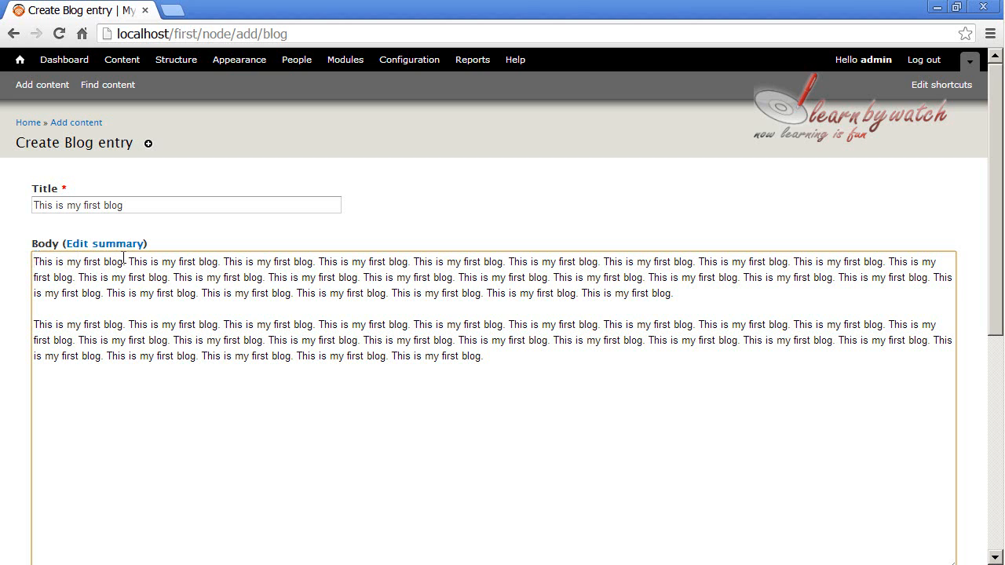
text(<strong>)
key(Right)
key(Right)
key(Right)
key(Right)
key(Right)
key(Right)
key(Right)
key(Right)
key(Right)
key(Right)
key(Right)
key(Right)
key(Right)
key(Right)
key(Right)
key(Right)
key(Right)
key(Right)
key(Right)
key(Right)
text(</strong>)
Enclose the second paragraph's opening sentences, through "is my first blog." on its second line, in <quote> and </quote> tags
key(Down)
key(Down)
key(Down)
key(Down)
key(Down)
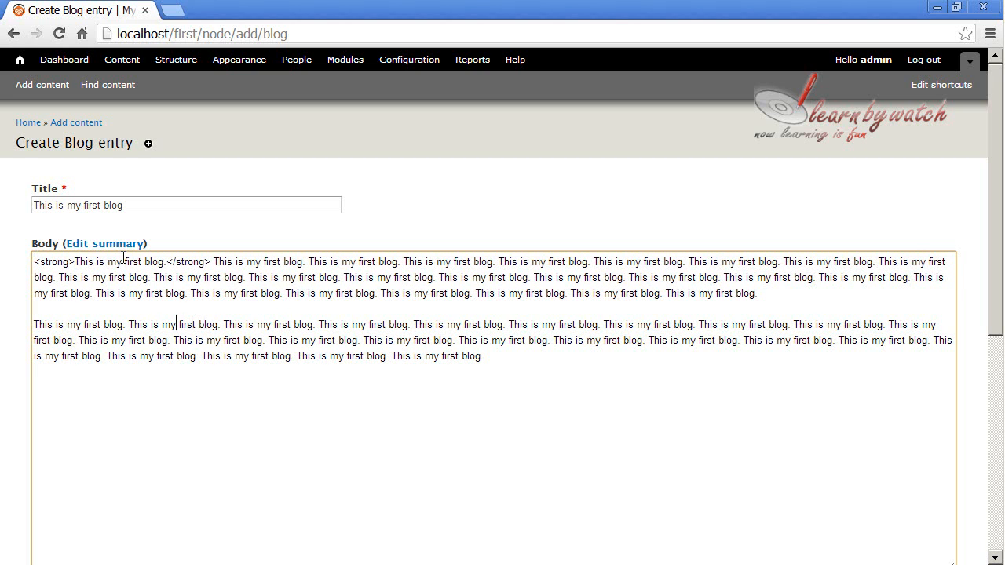
key(Home)
text(<quote>)
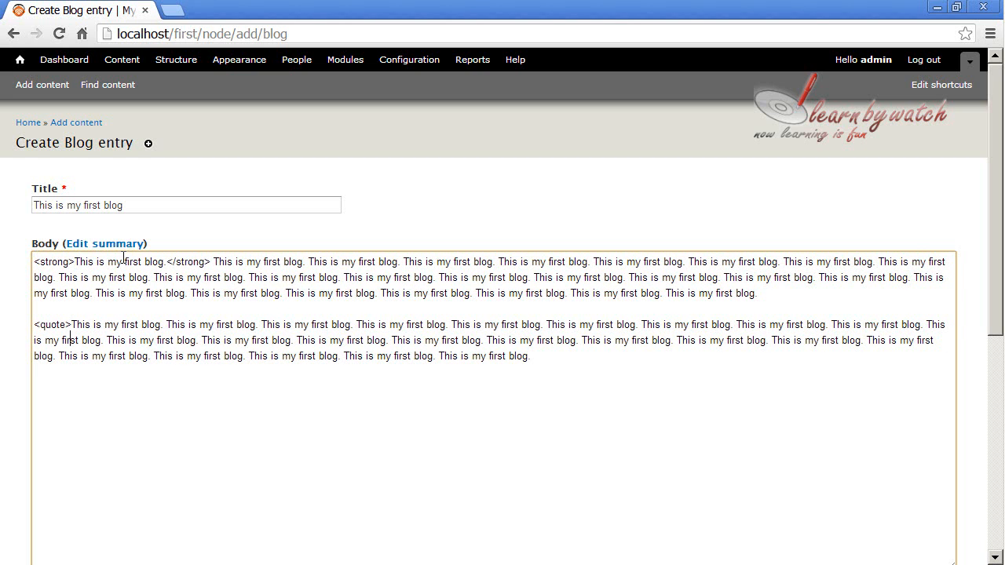
key(Up)
text(</quote)
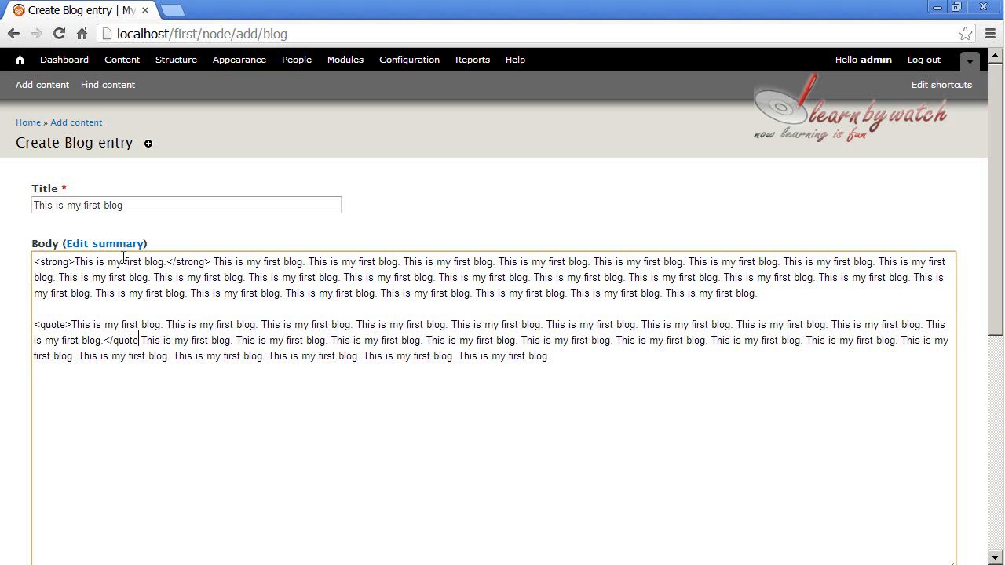
text(>)
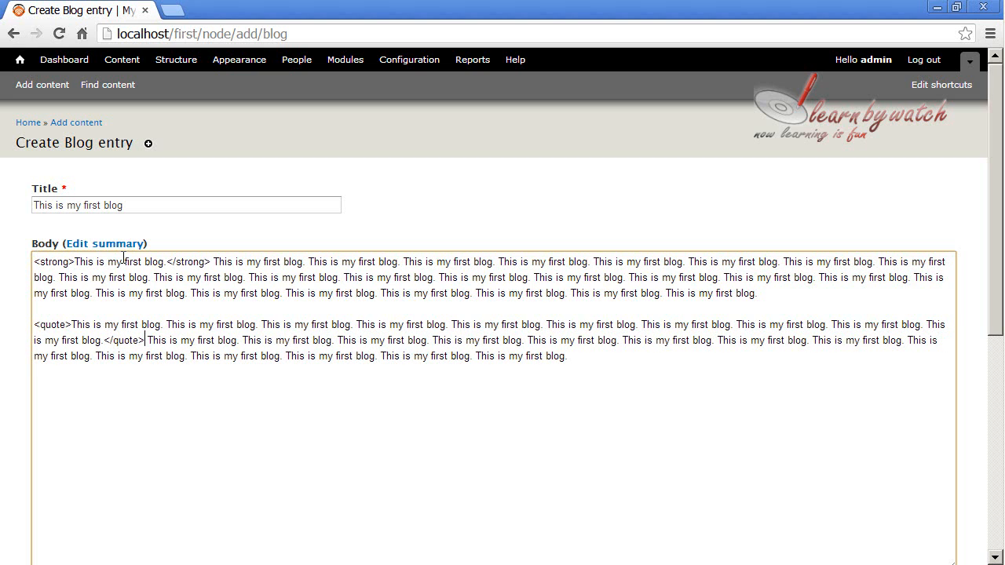
Split the text after the closing </quote> tag into a separate paragraph, leaving a blank line between them
key(BackSpace)
key(Return)
key(Return)
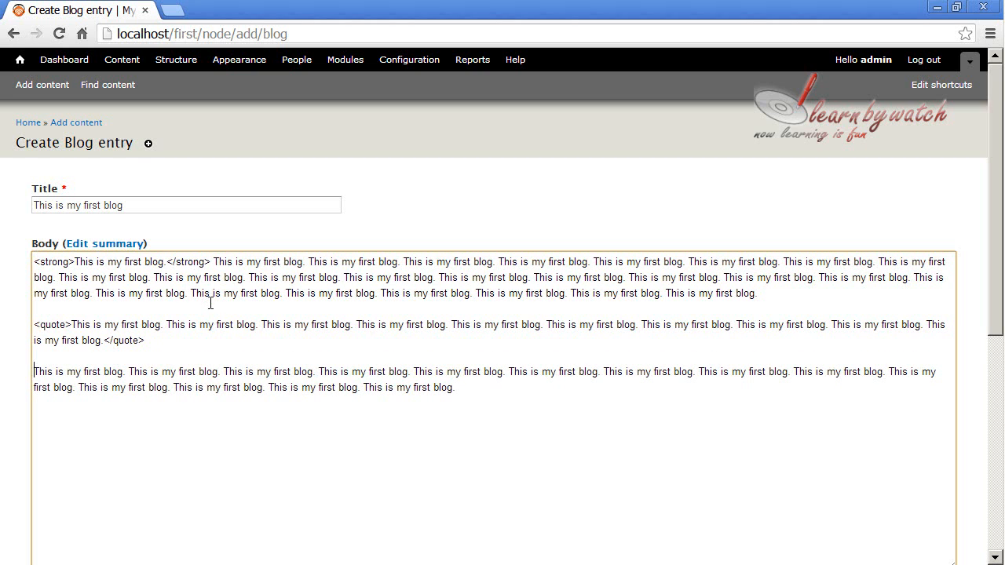
Look through the entry's revision, URL path, comment, authoring and publishing settings, and save the blog entry
click(183, 201)
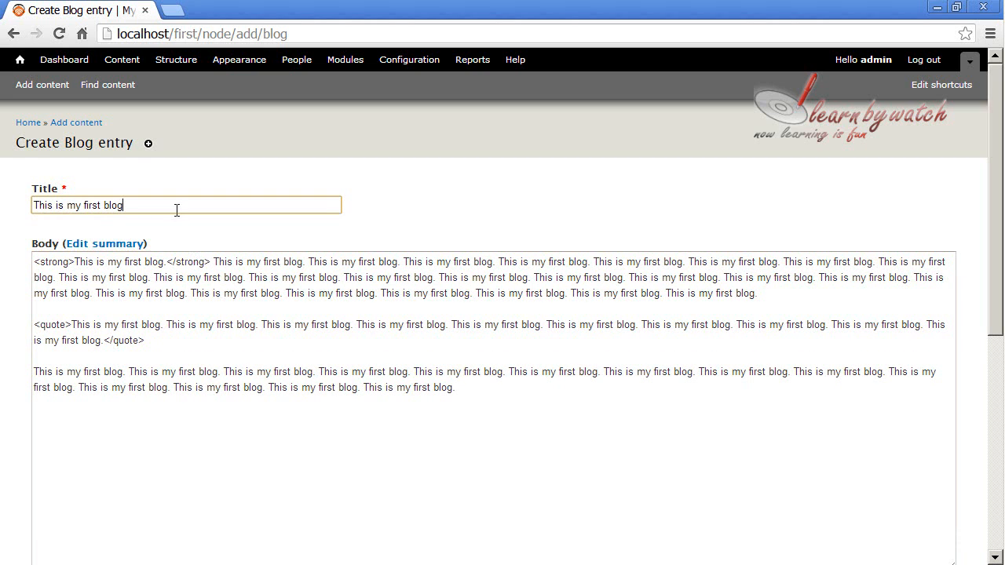
click(208, 323)
scroll(265, 341, down, 5)
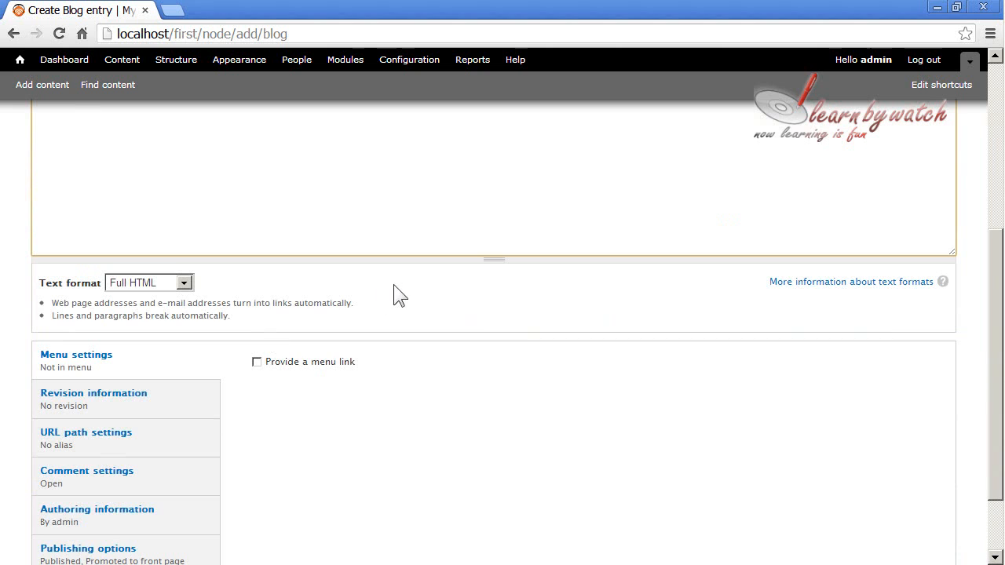
scroll(413, 316, down, 1)
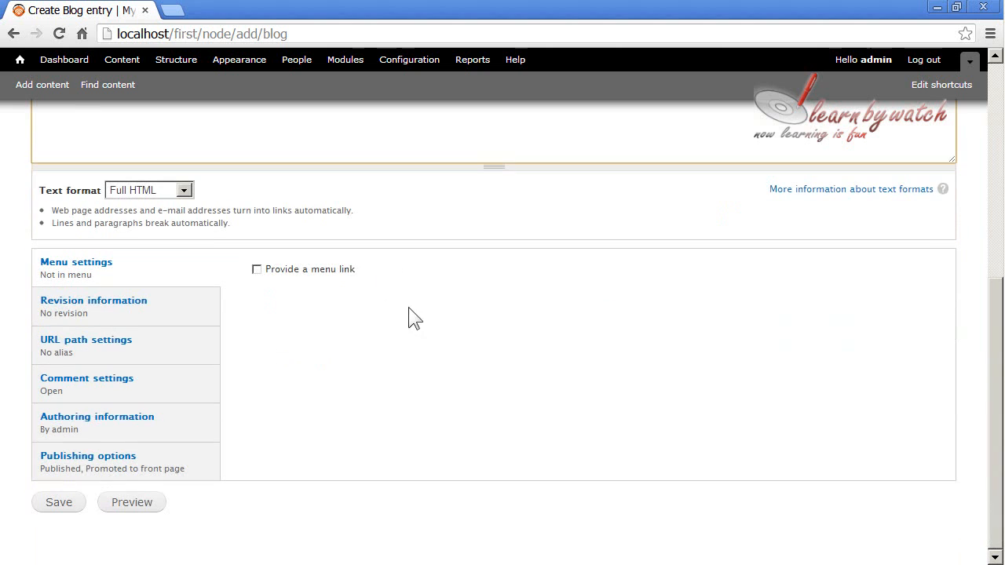
click(128, 324)
click(135, 359)
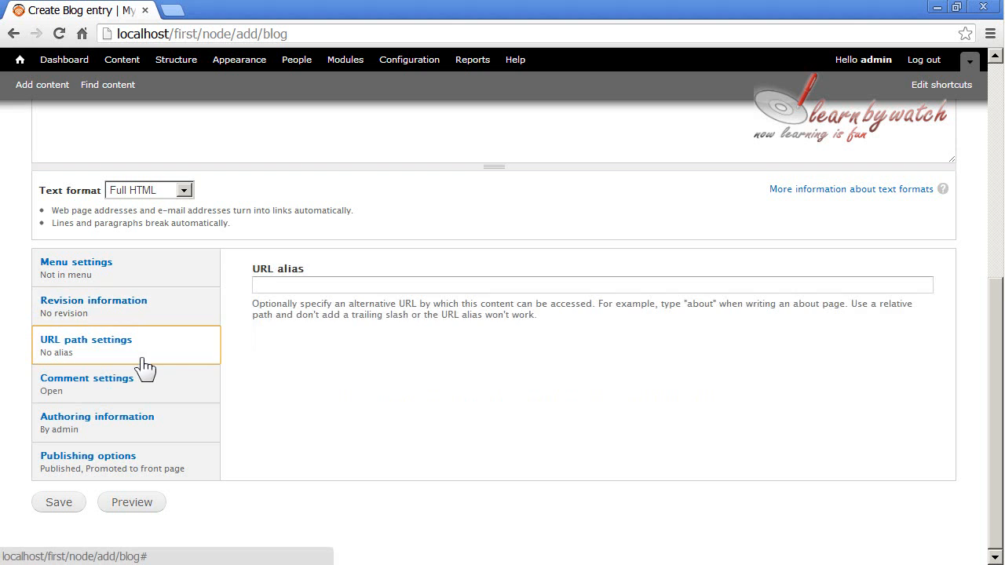
click(112, 397)
click(107, 430)
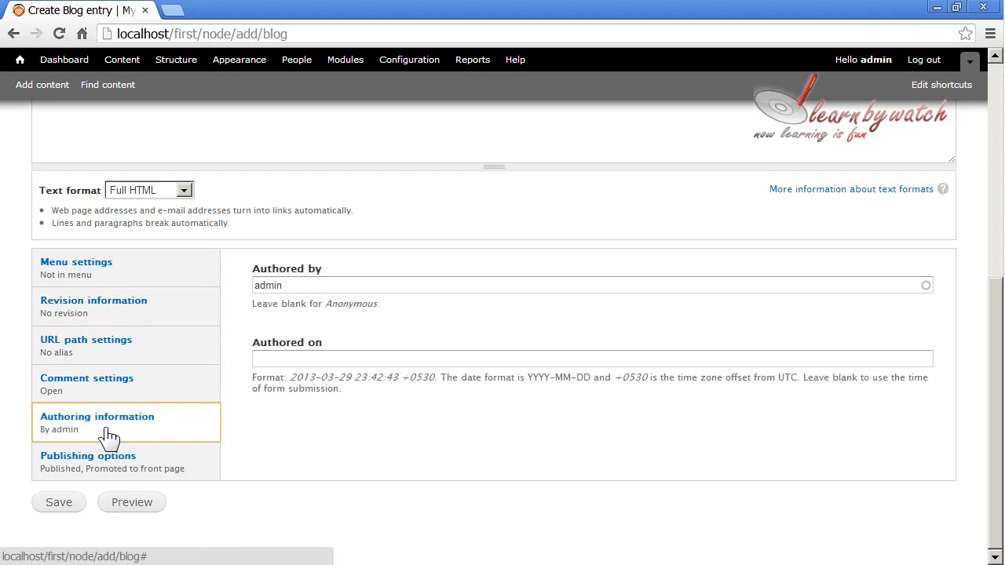
click(104, 467)
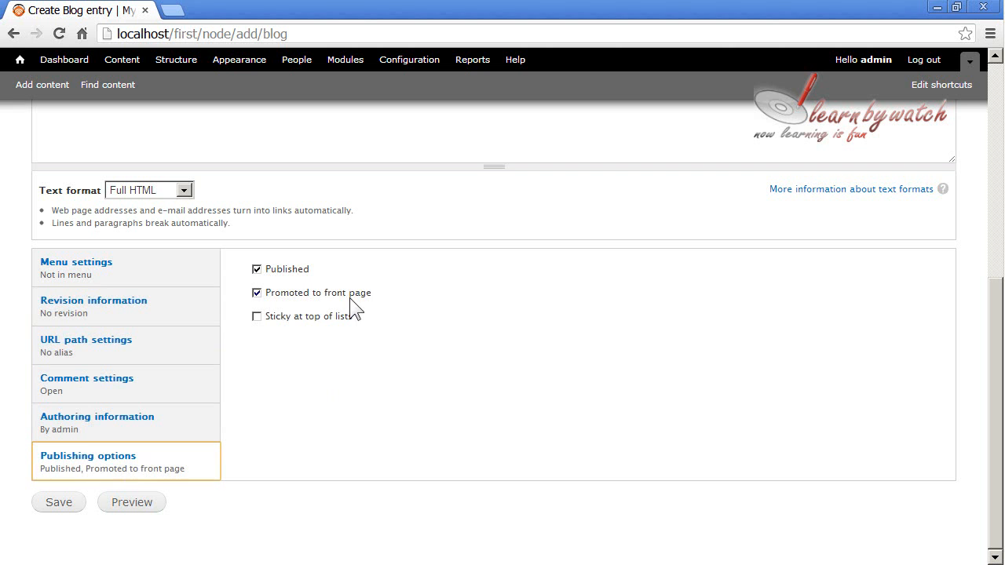
click(62, 507)
Examine the saved blog entry's formatted body paragraphs and the comment form below them
scroll(466, 367, down, 2)
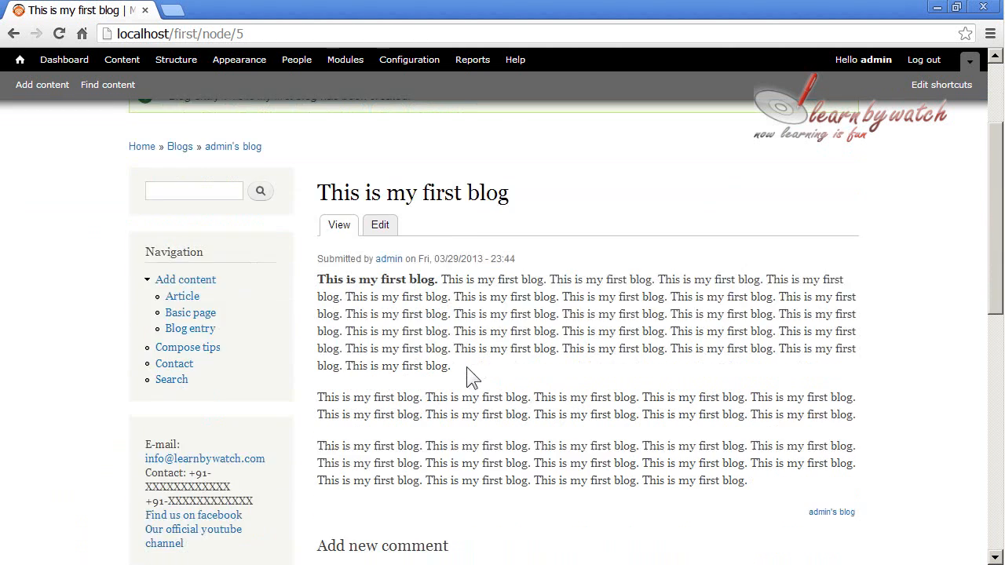
scroll(468, 346, down, 2)
scroll(471, 314, up, 2)
scroll(450, 318, down, 5)
scroll(474, 307, up, 4)
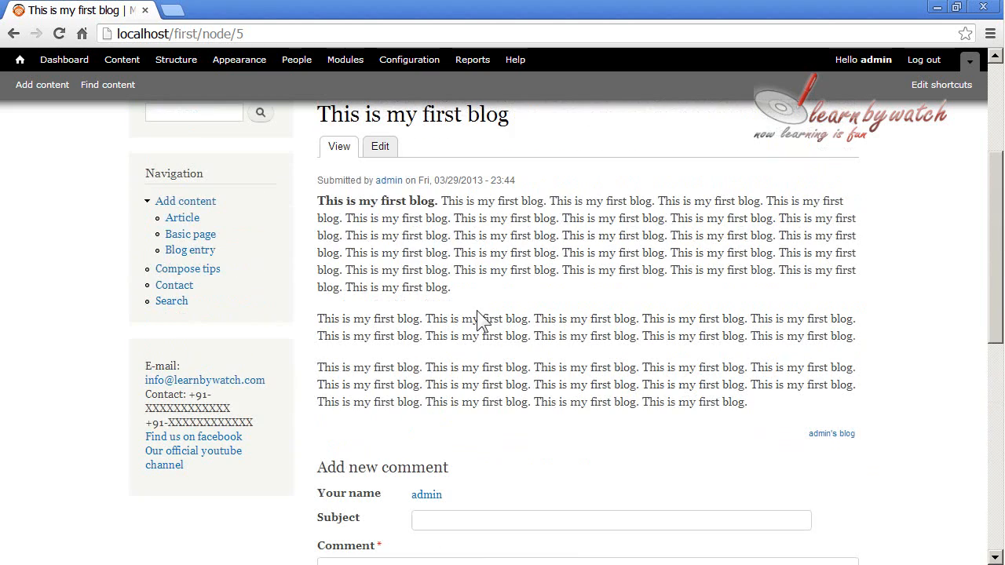
drag(317, 201, 534, 355)
click(463, 234)
scroll(448, 460, down, 2)
click(456, 361)
click(444, 431)
scroll(445, 431, down, 2)
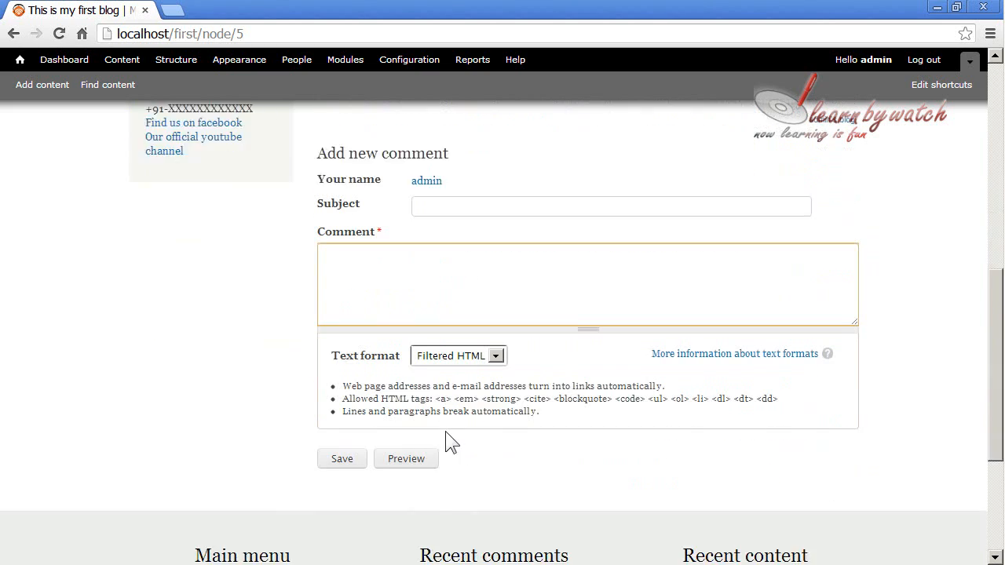
scroll(445, 431, down, 2)
scroll(445, 431, up, 8)
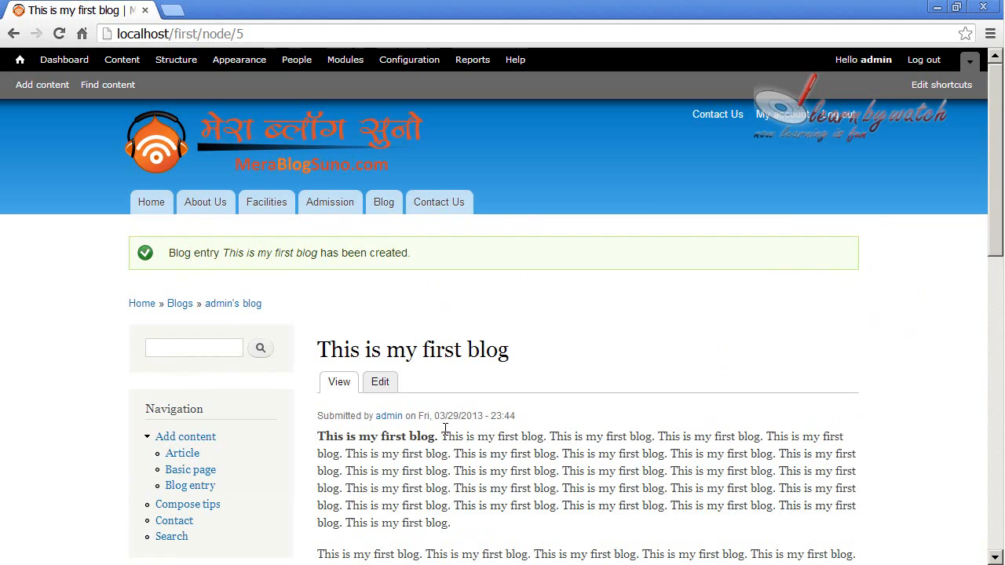
Review the published entry's title, first paragraph and the line stating who submitted it
drag(322, 349, 510, 350)
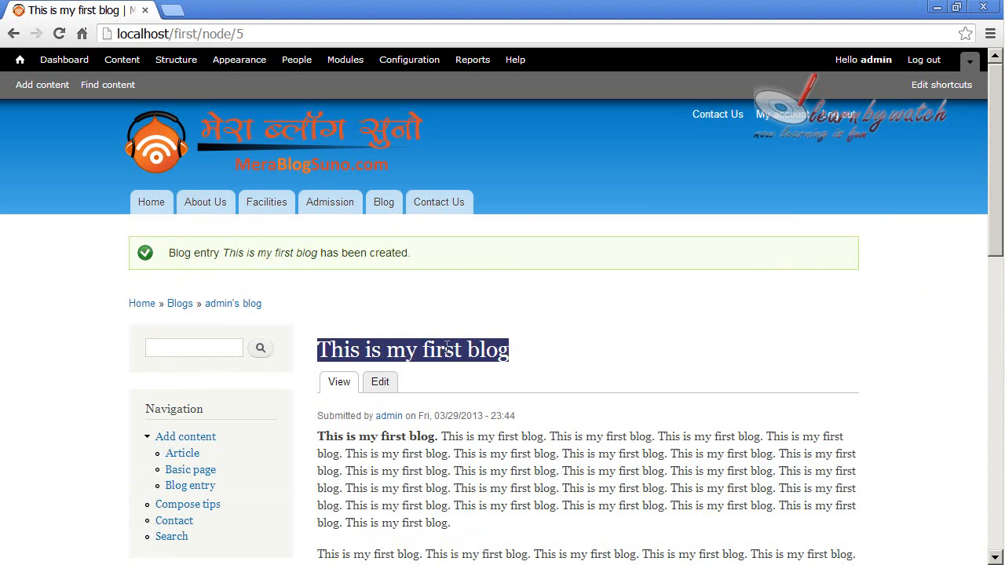
drag(522, 350, 318, 350)
drag(318, 436, 478, 530)
click(475, 508)
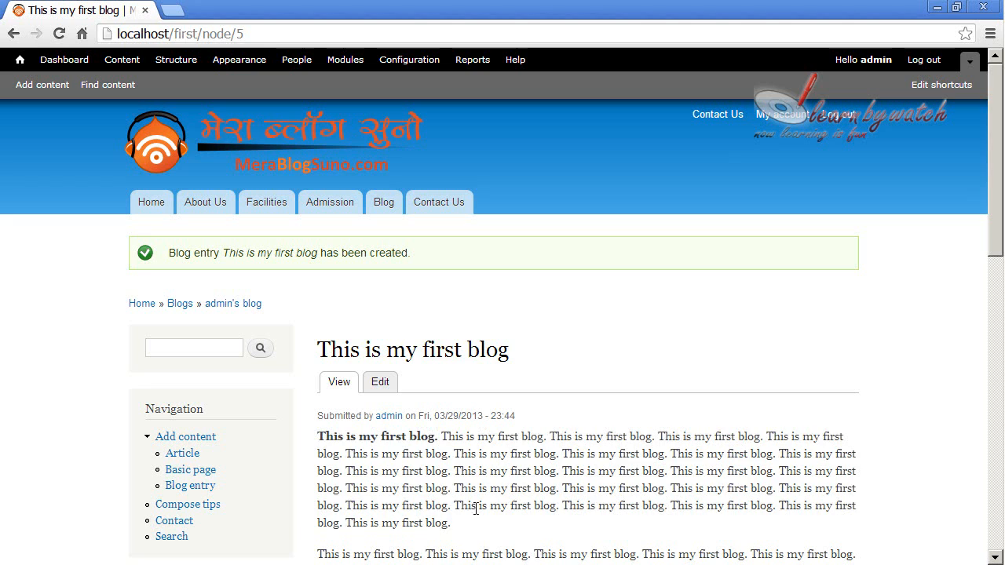
drag(318, 416, 385, 428)
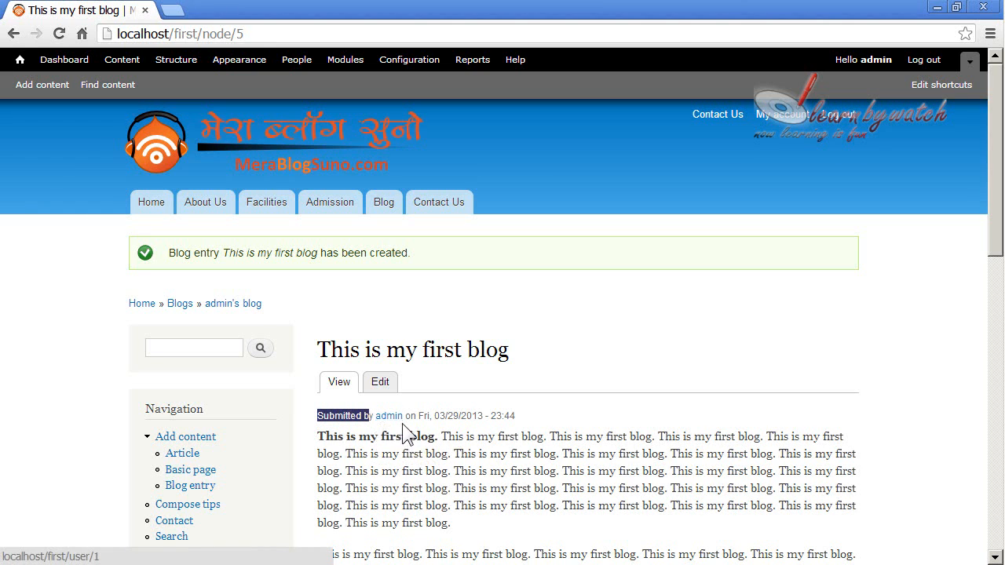
click(539, 405)
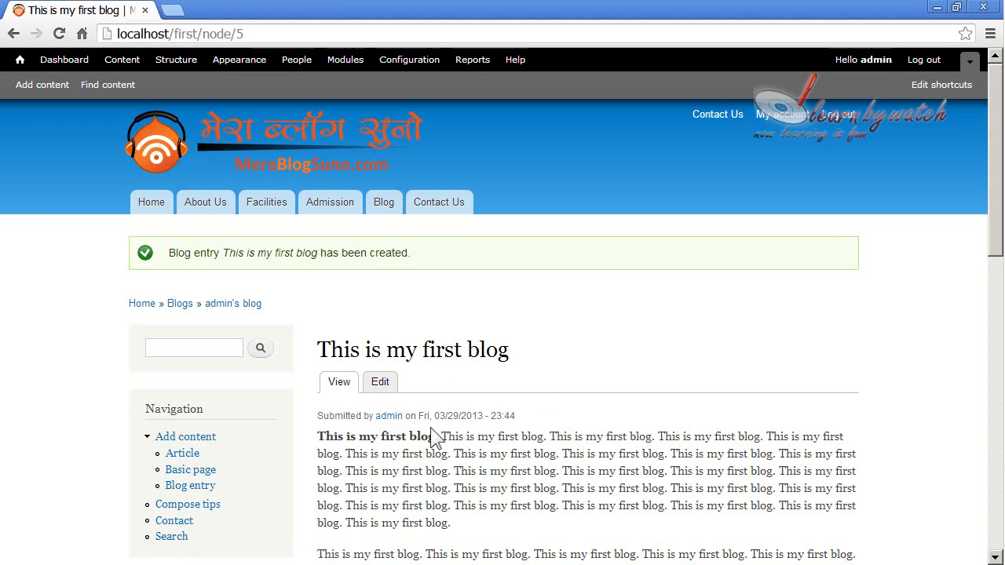
Examine the published entry's author name, submission date and time, and the opening of its body text
drag(417, 418, 524, 416)
click(532, 416)
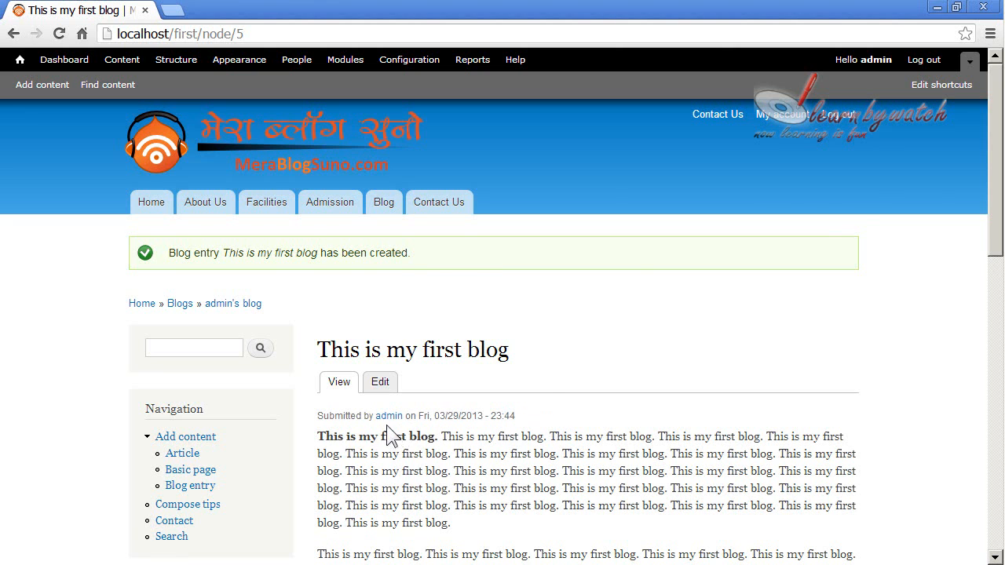
scroll(393, 438, down, 1)
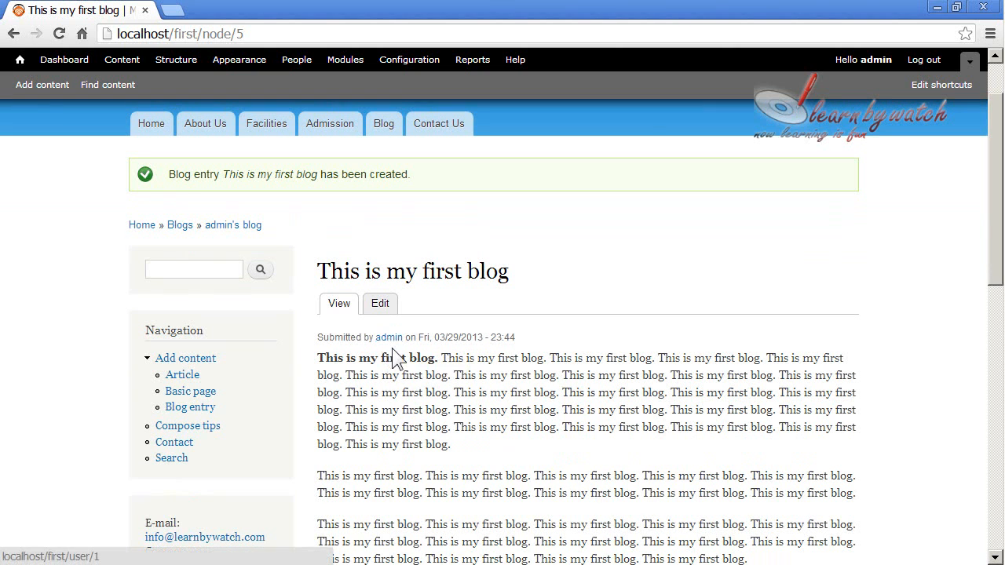
scroll(439, 355, up, 1)
scroll(469, 357, down, 1)
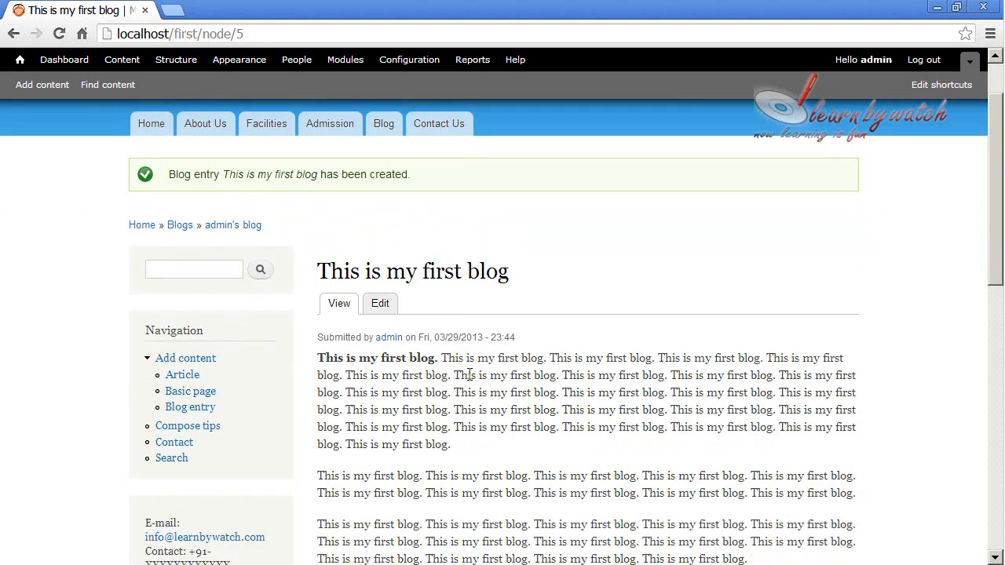
scroll(464, 373, up, 1)
View the Facilities and Admission pages for comparison, and return to the published blog entry to review its layout
click(266, 209)
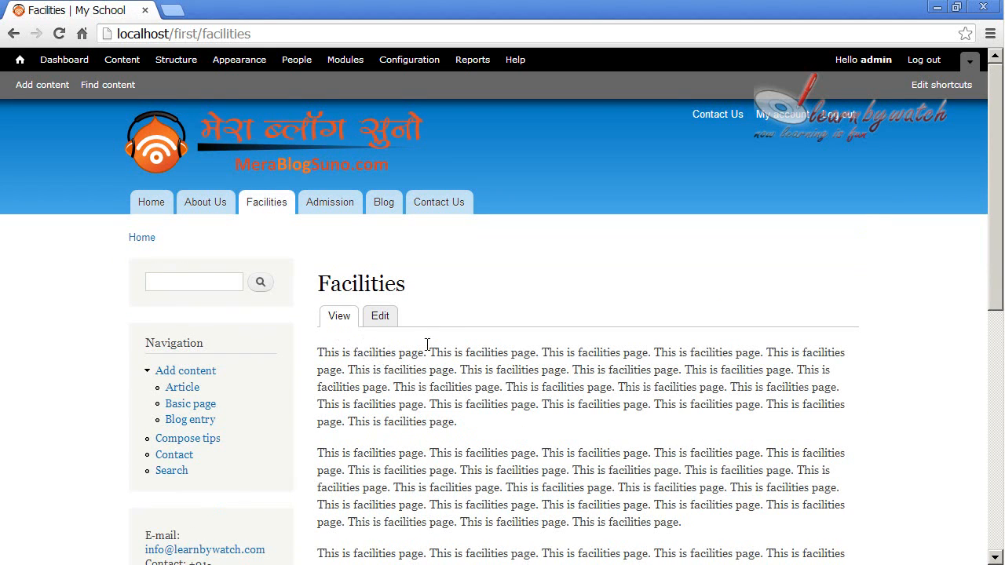
click(334, 210)
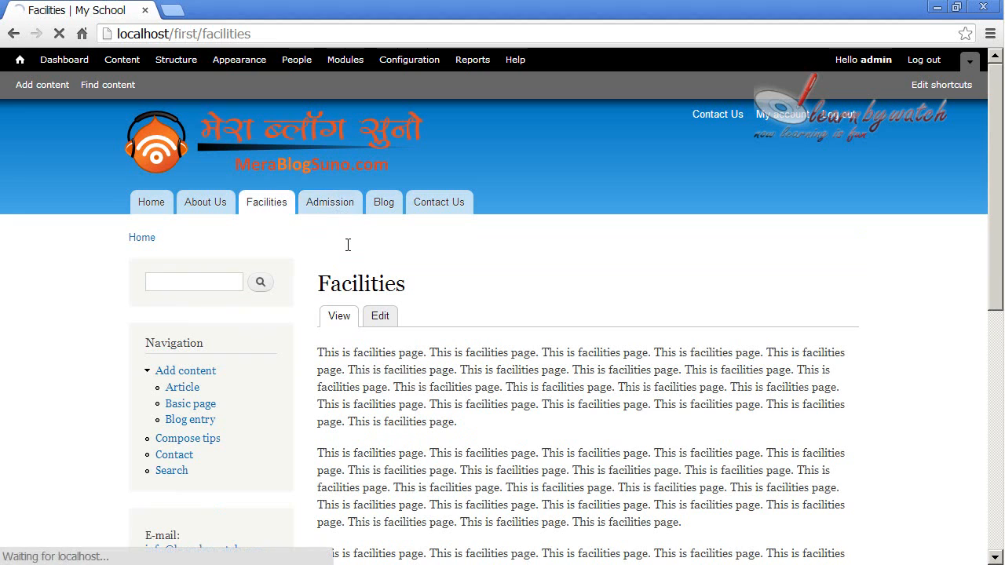
click(13, 34)
click(14, 34)
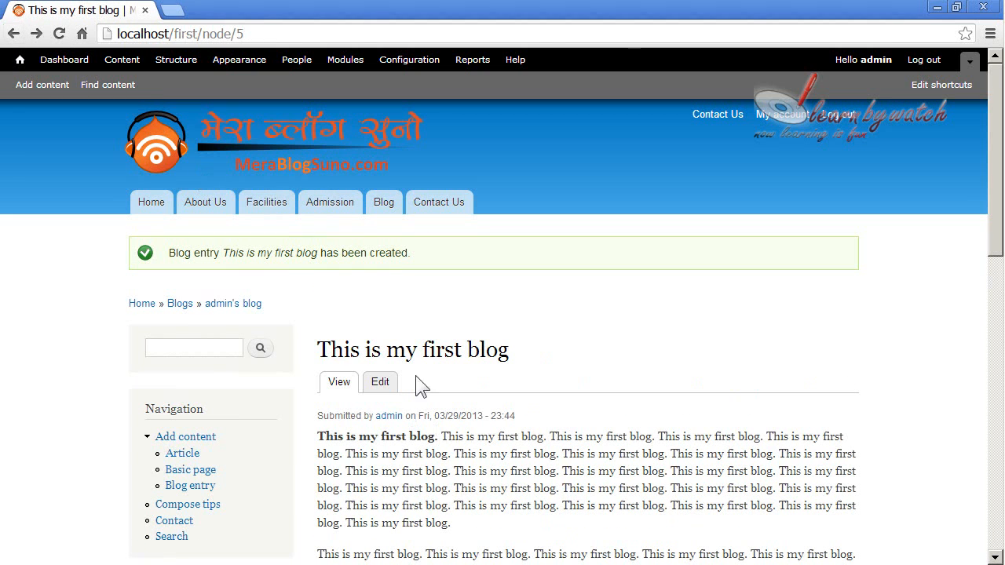
scroll(459, 436, down, 2)
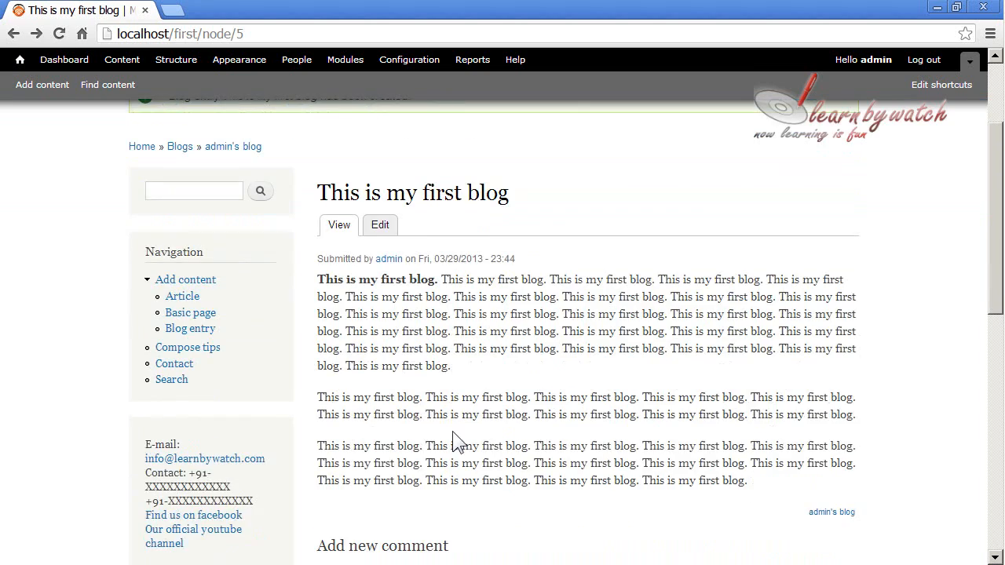
scroll(456, 440, up, 2)
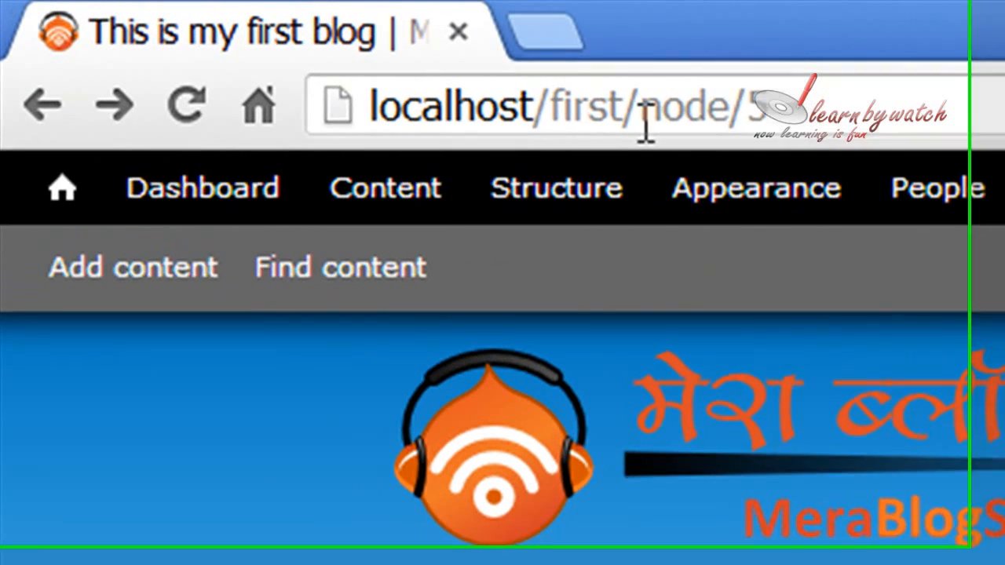
Examine the node/5 part of the published blog entry's web address
drag(642, 114, 836, 118)
click(920, 114)
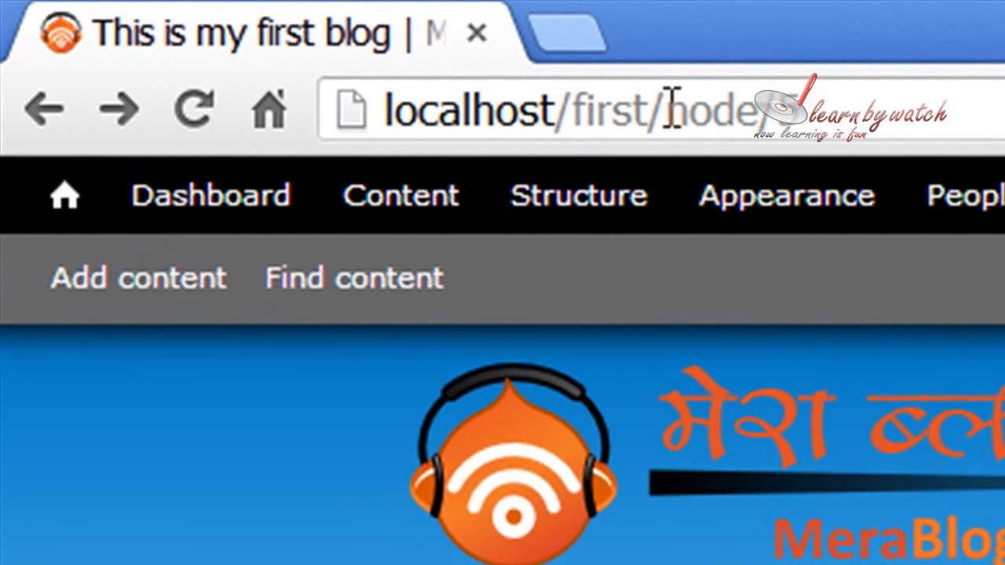
drag(673, 108, 987, 103)
click(987, 103)
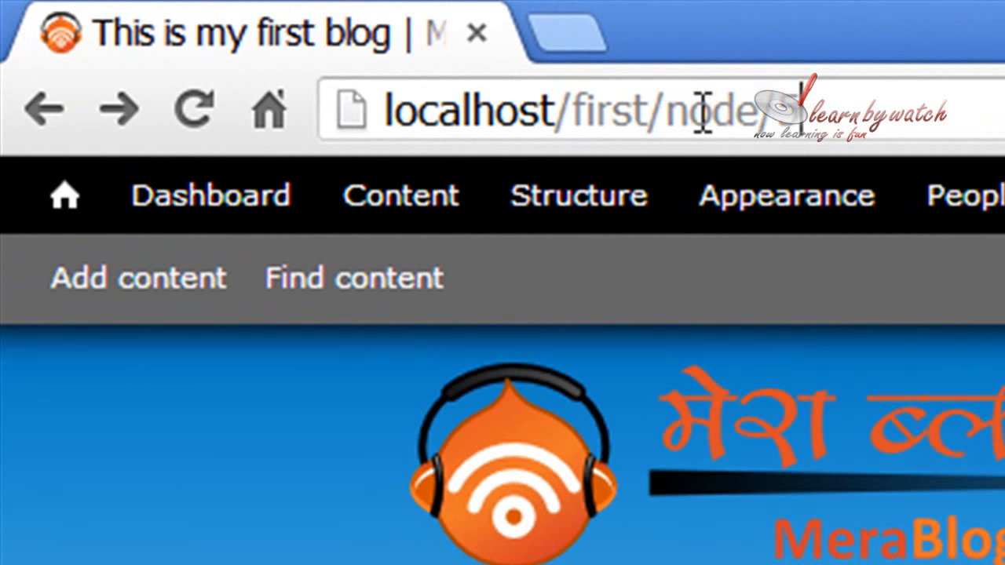
drag(670, 110, 833, 108)
click(986, 102)
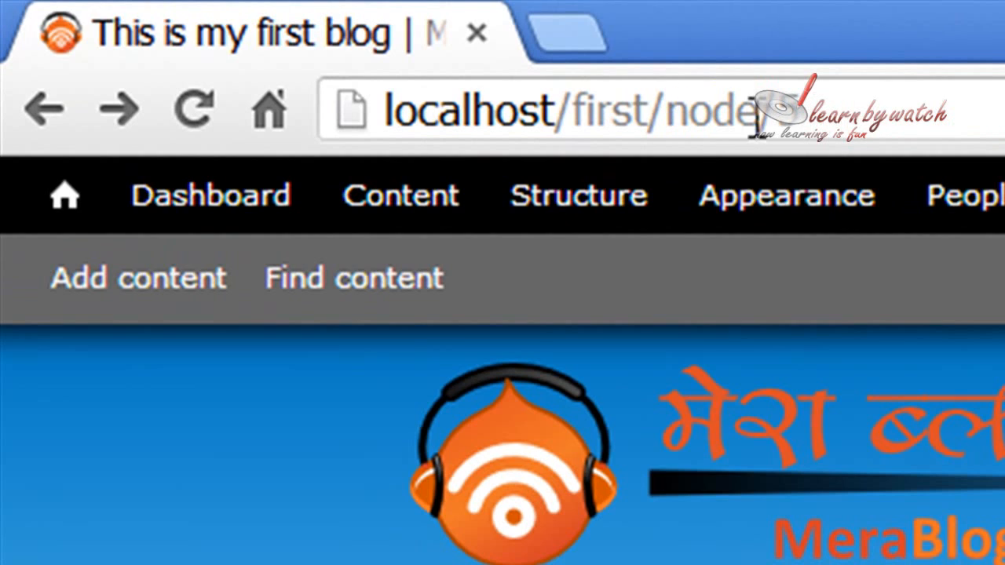
drag(680, 116, 904, 96)
click(904, 96)
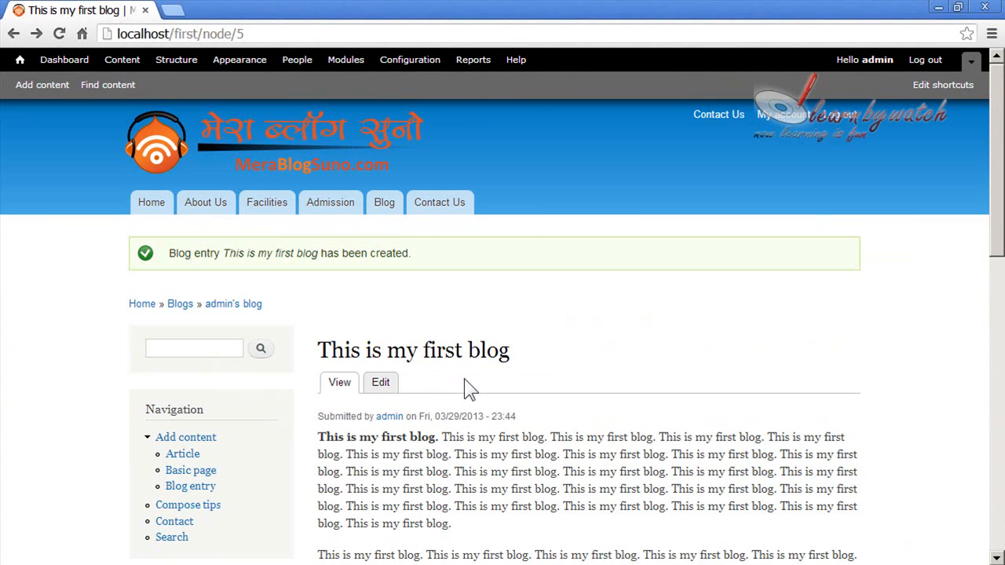
Open the site's front page and examine the blog entry's teaser and its submission line
click(167, 146)
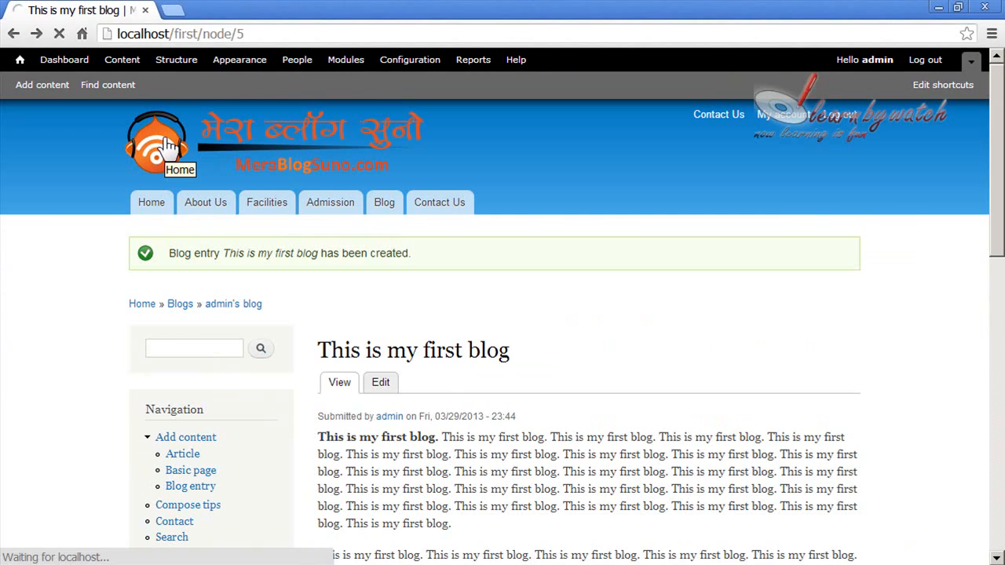
scroll(489, 377, down, 3)
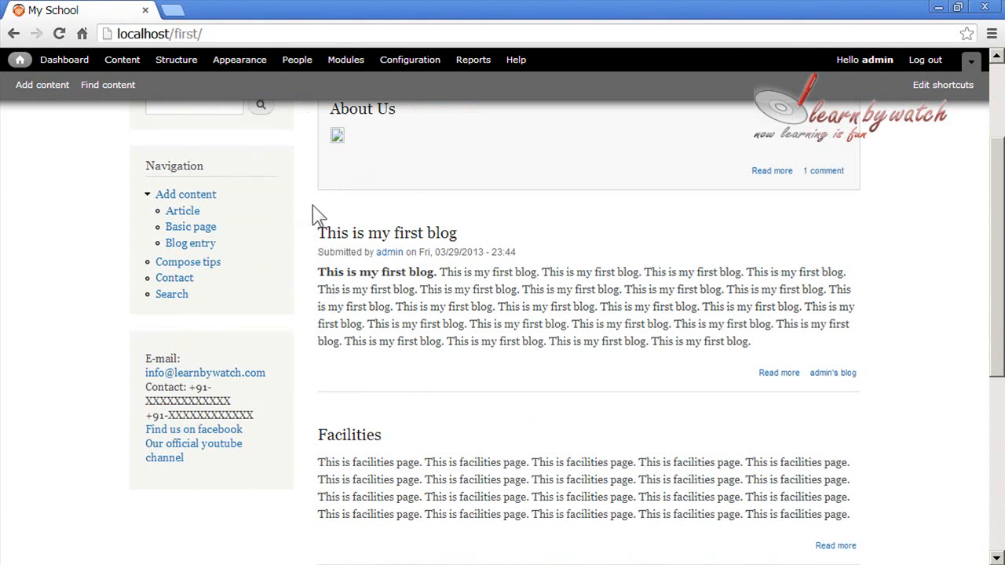
scroll(611, 409, up, 3)
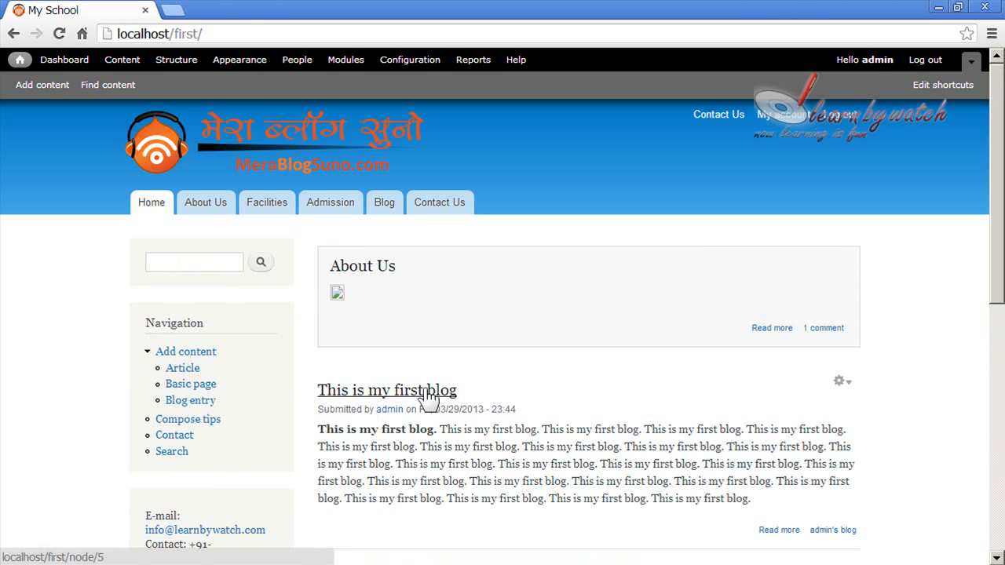
drag(318, 409, 493, 409)
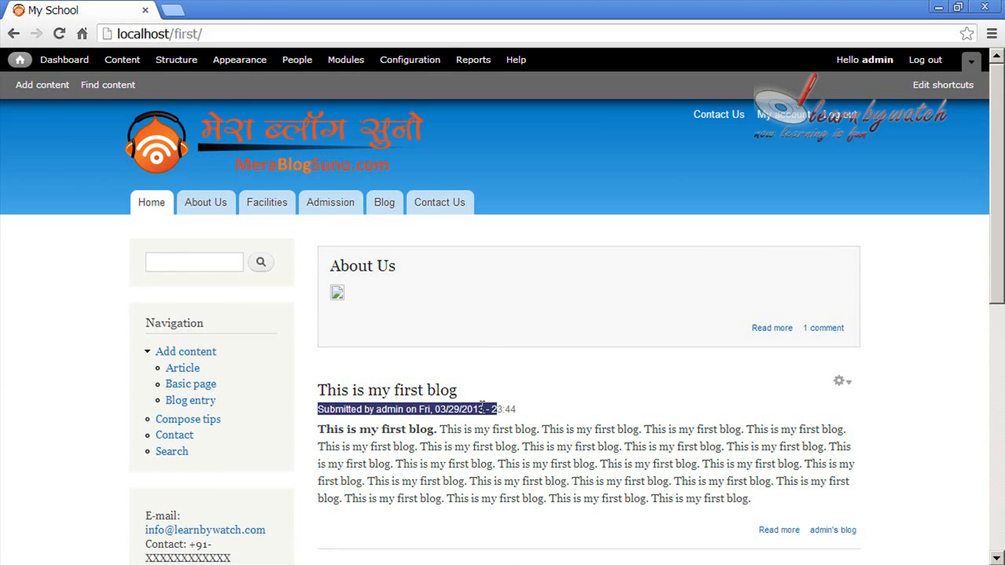
click(560, 424)
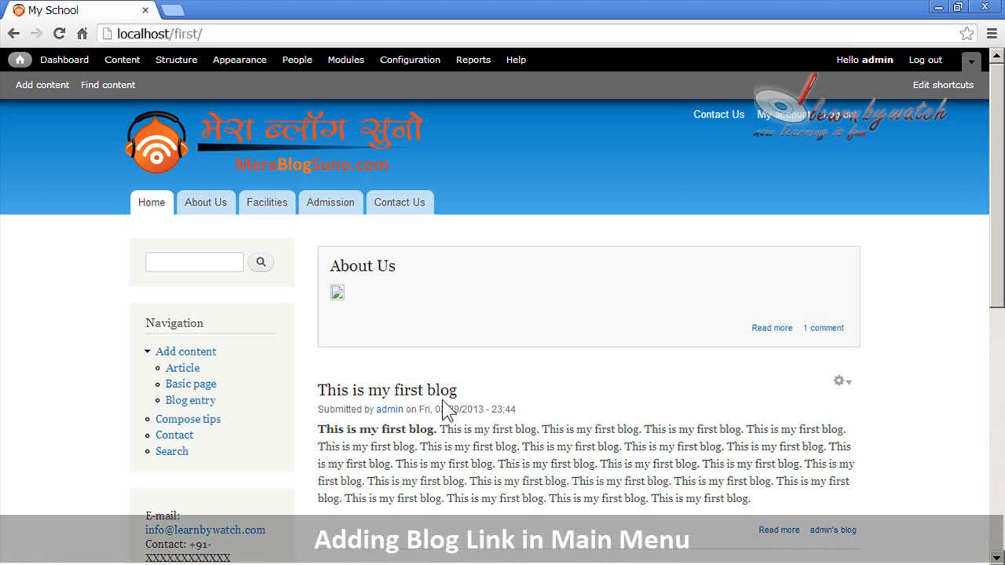
Open the full "This is my first blog" entry from the front page and look through it
click(431, 404)
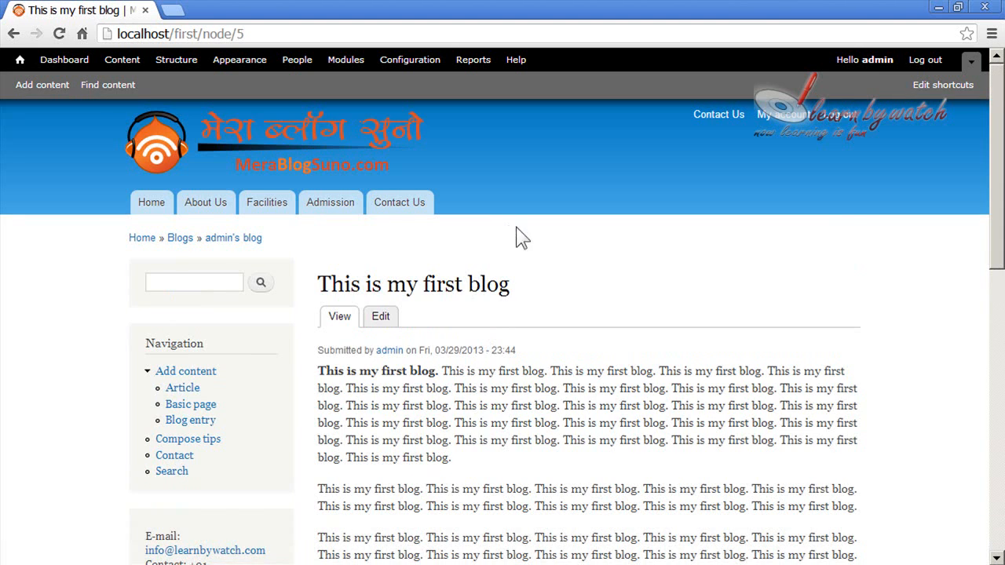
scroll(539, 292, down, 10)
scroll(590, 243, up, 10)
Load localhost/first/blog and examine the Blogs listing page and the blog part of its address
drag(202, 35, 341, 35)
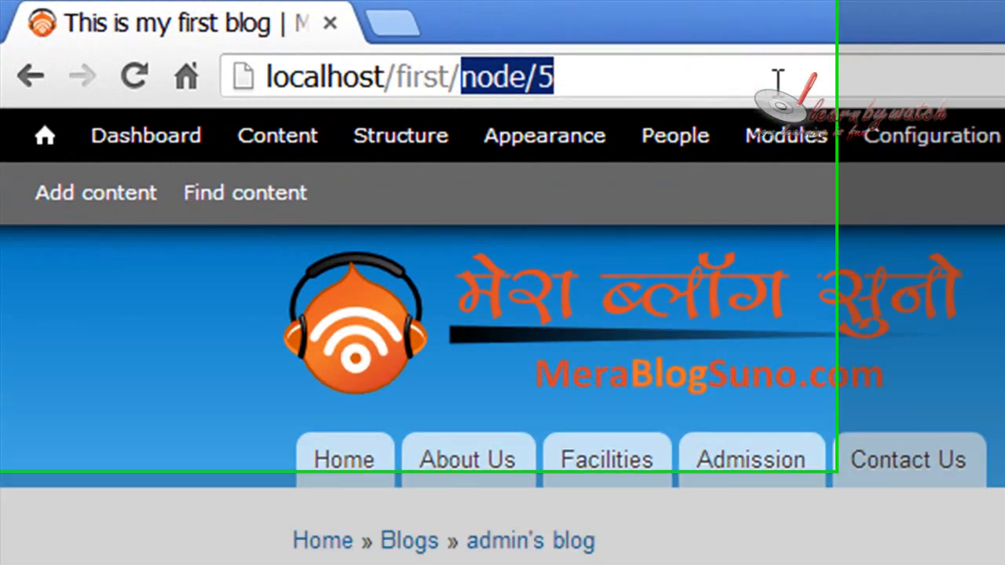
text(blog)
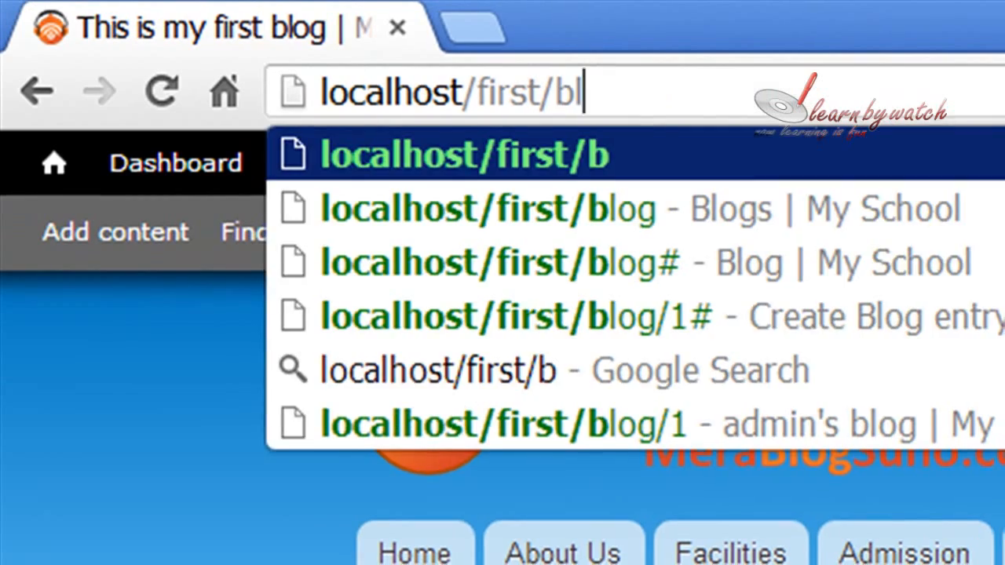
key(Return)
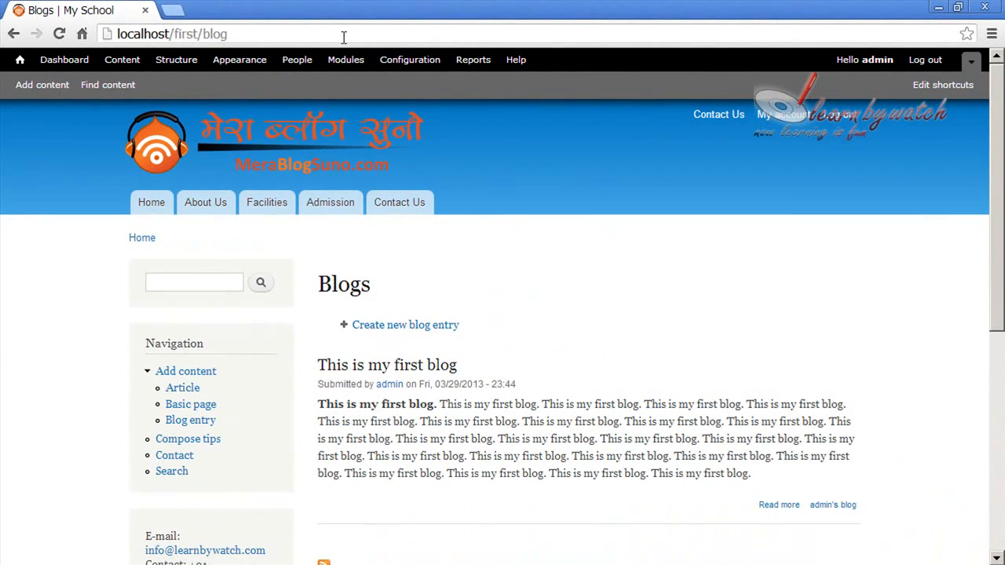
scroll(538, 243, down, 5)
scroll(566, 255, up, 5)
scroll(568, 265, down, 5)
scroll(567, 264, up, 5)
drag(202, 34, 260, 34)
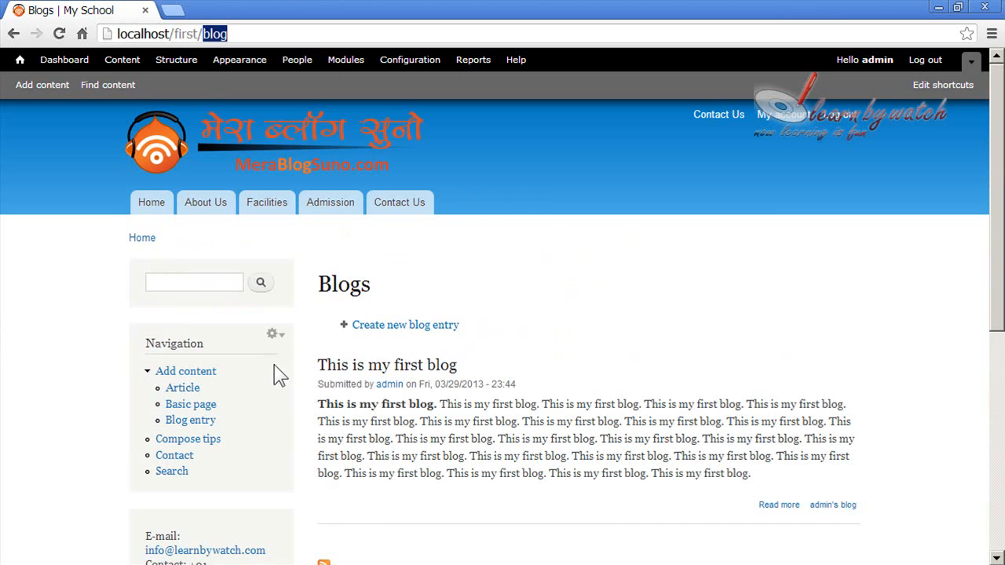
Add a link titled Blog with the path blog to the site's Main menu and save it
click(178, 69)
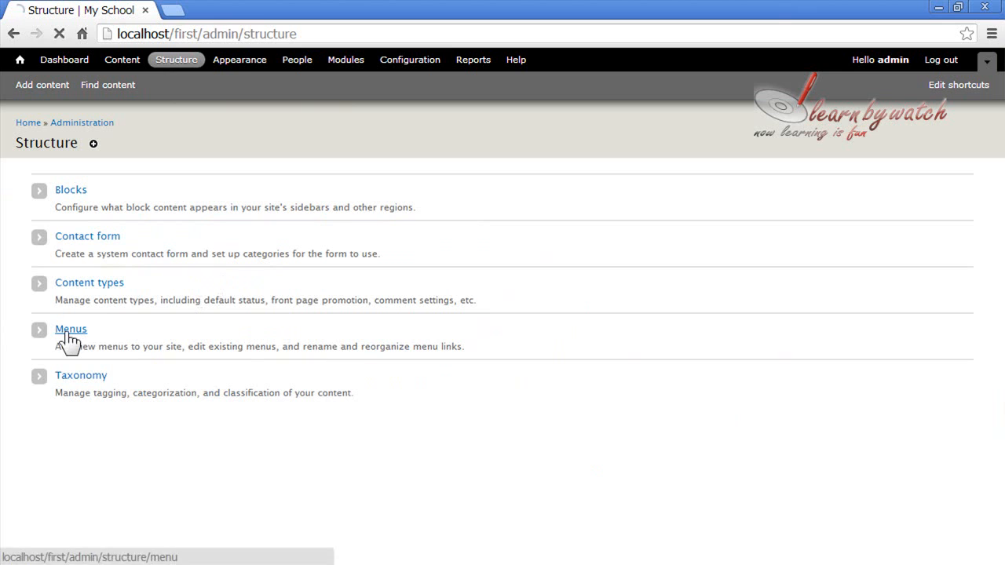
click(69, 338)
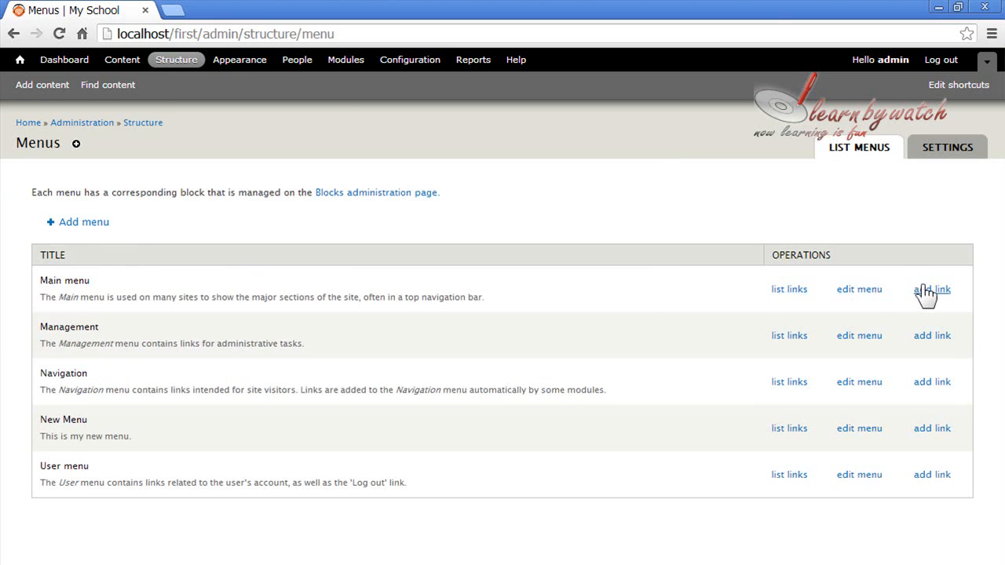
click(931, 292)
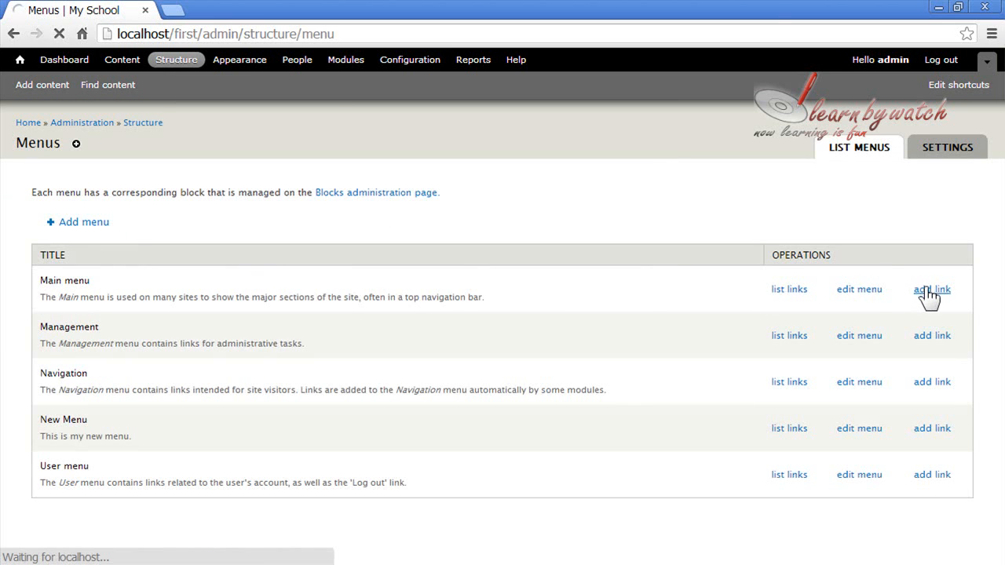
click(149, 206)
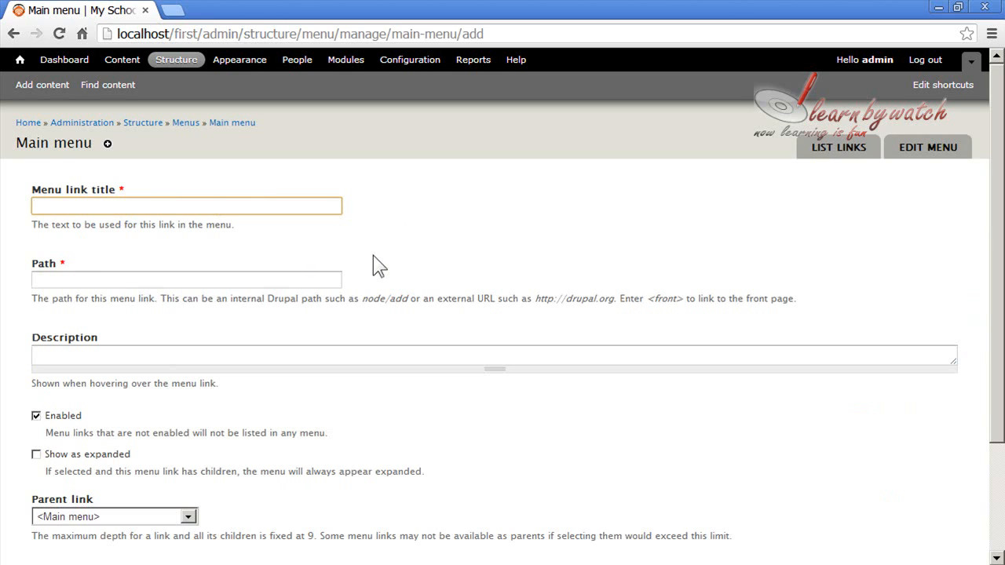
text(Blog)
key(Tab)
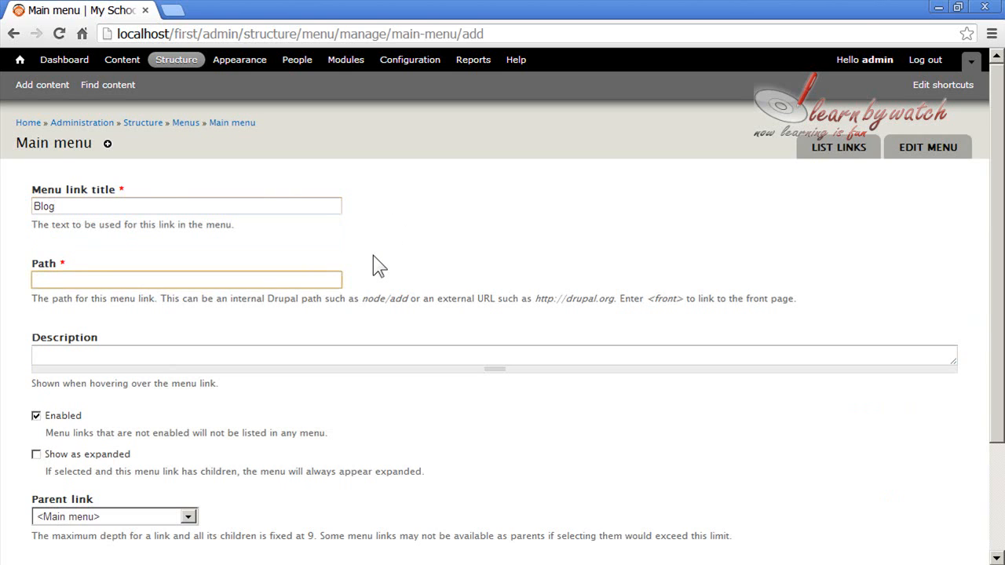
text(blog)
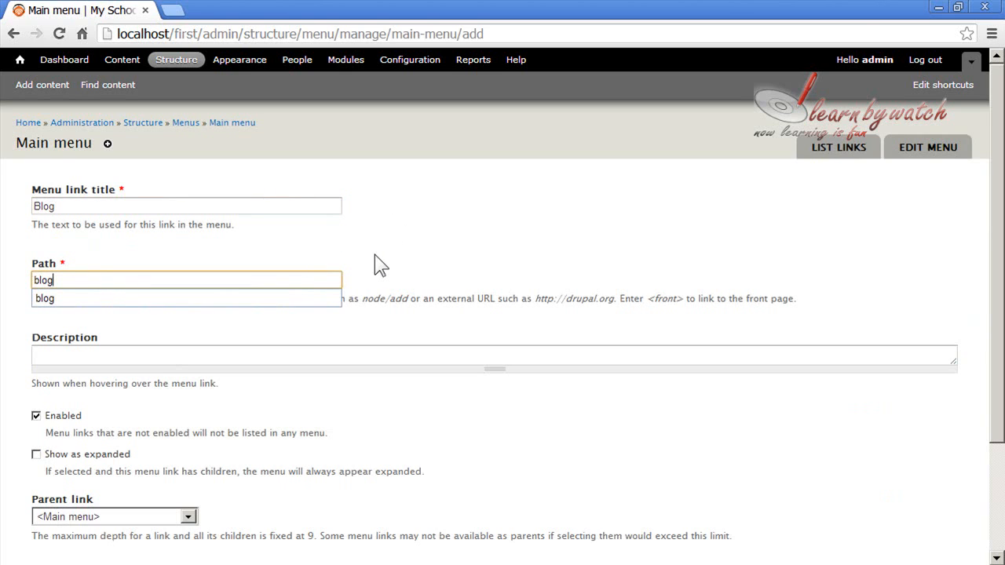
click(332, 298)
scroll(265, 445, down, 2)
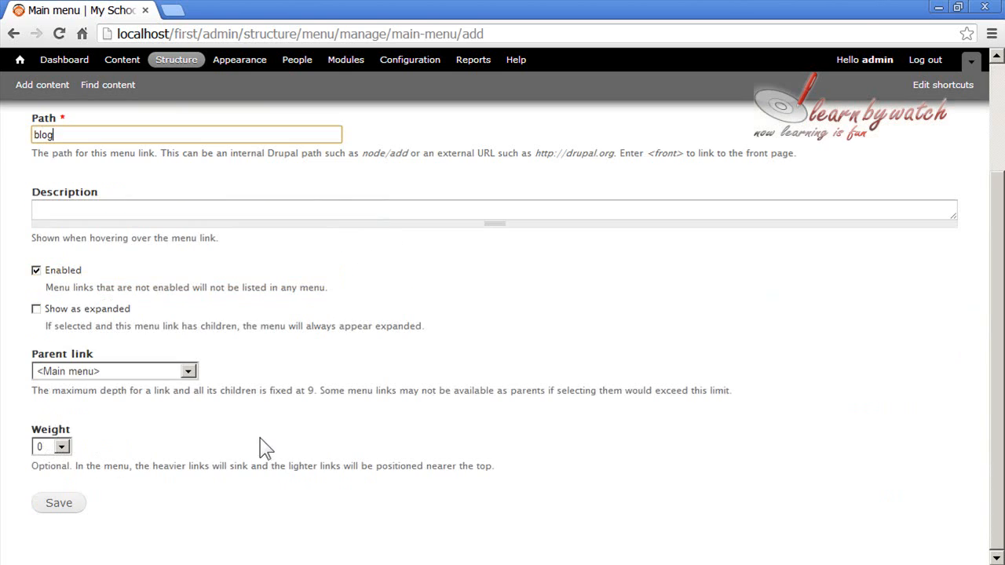
click(58, 506)
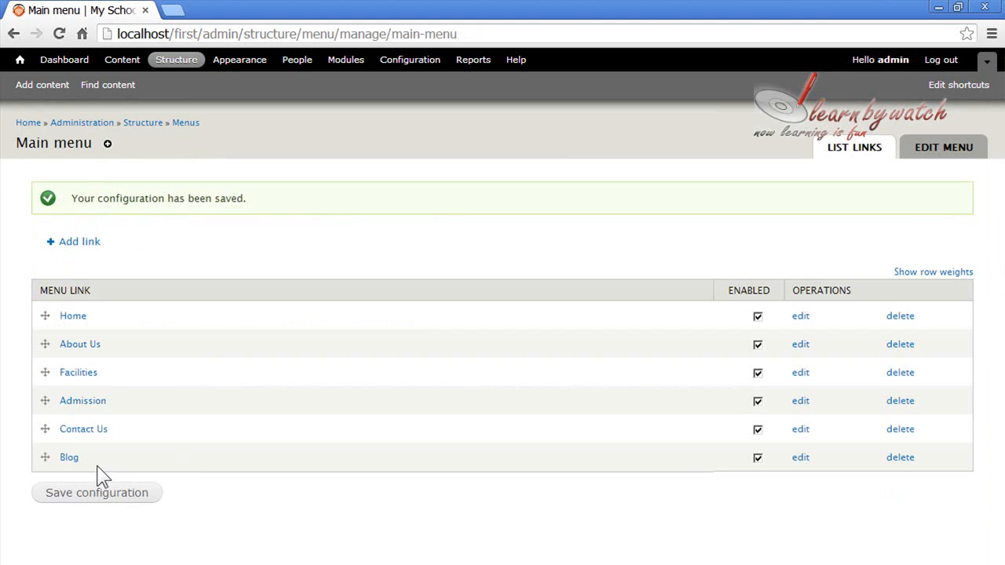
Move the Blog link between Admission and Contact Us, save the menu configuration, and check the new link from the front page
drag(43, 461, 40, 434)
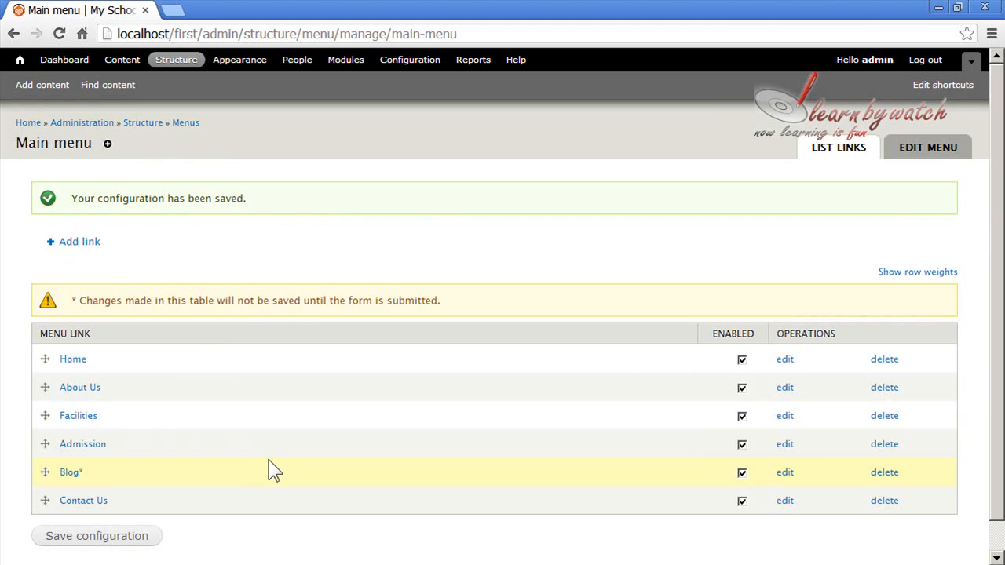
click(96, 537)
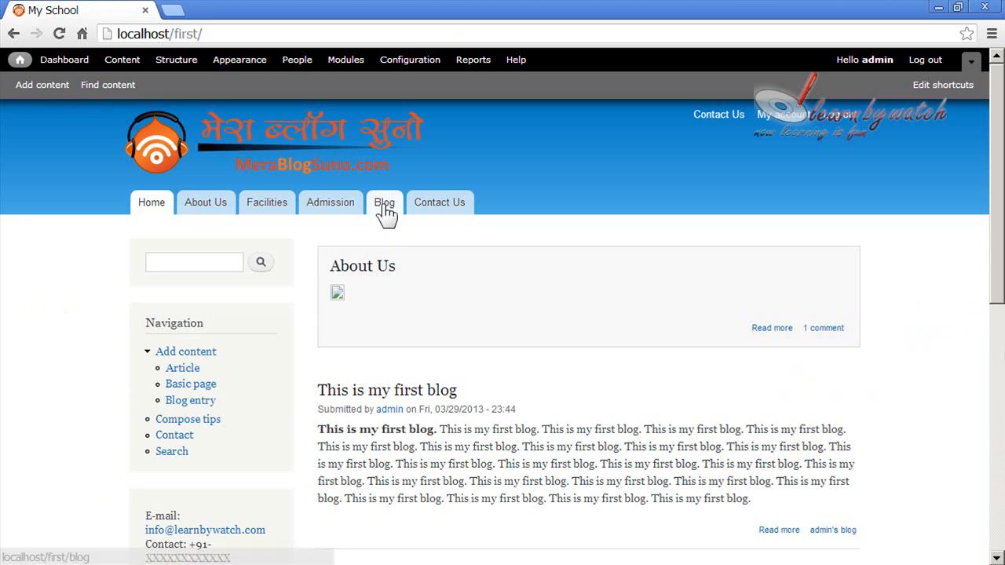
click(382, 209)
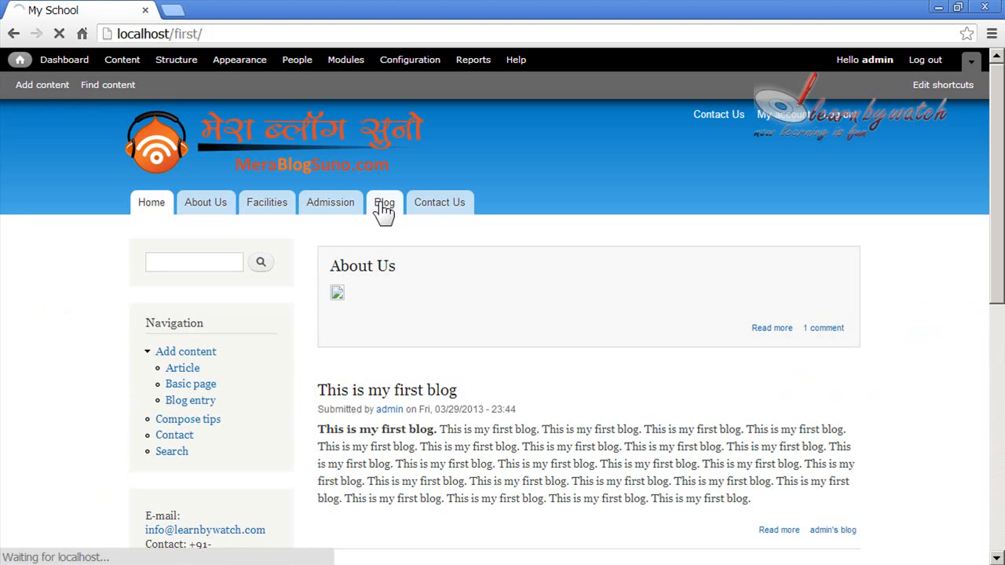